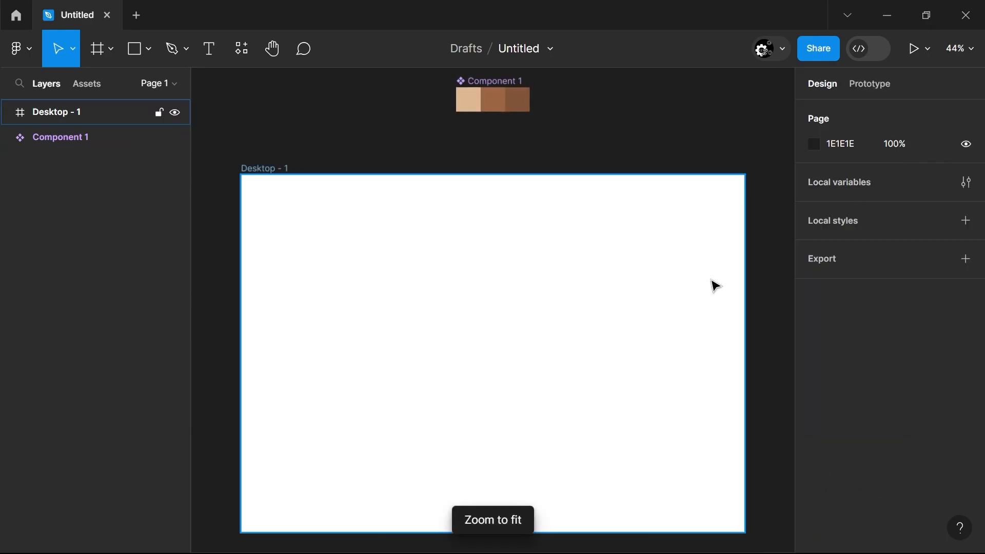
Set the Desktop - 1 frame's fill to the palette's dark brown, 7F5539
{"action": "left_click", "coordinate": [706, 405]}
{"action": "left_click", "coordinate": [815, 455]}
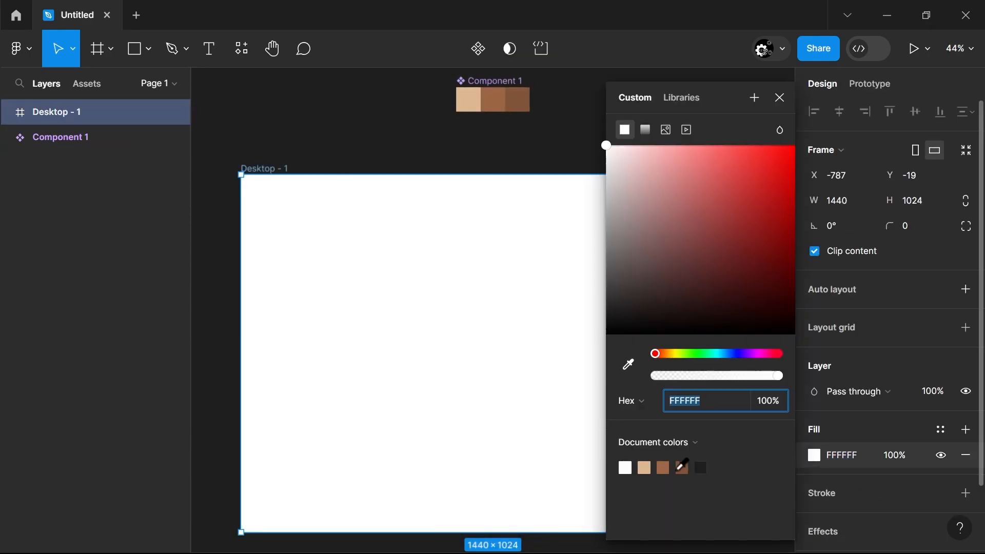
{"action": "left_click", "coordinate": [681, 466]}
{"action": "left_click", "coordinate": [387, 433]}
{"action": "left_click", "coordinate": [390, 435]}
Import the pizza image from the Downloads folder and place it inside the frame
{"action": "key", "text": "ctrl+shift+k"}
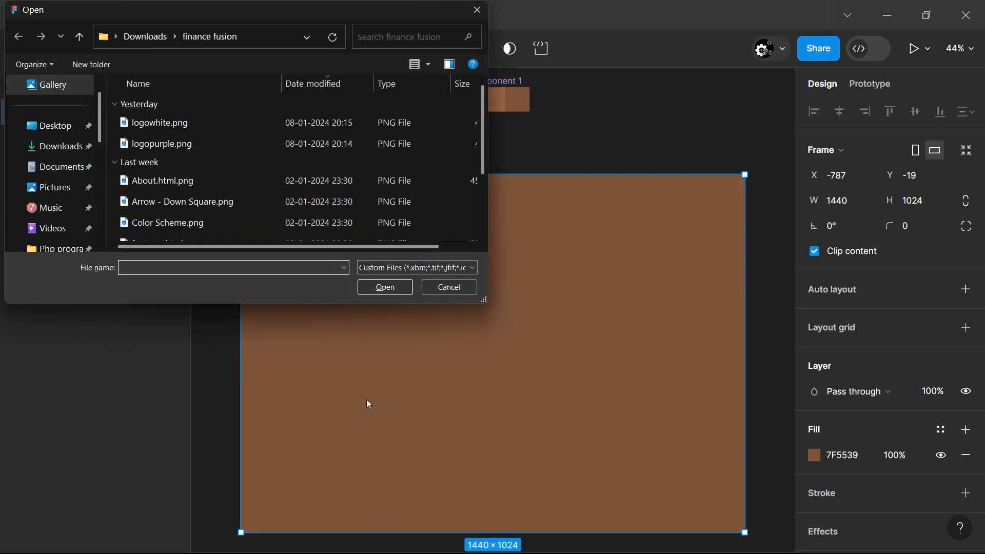
{"action": "left_click", "coordinate": [66, 146]}
{"action": "left_click", "coordinate": [195, 123]}
{"action": "left_click", "coordinate": [385, 286]}
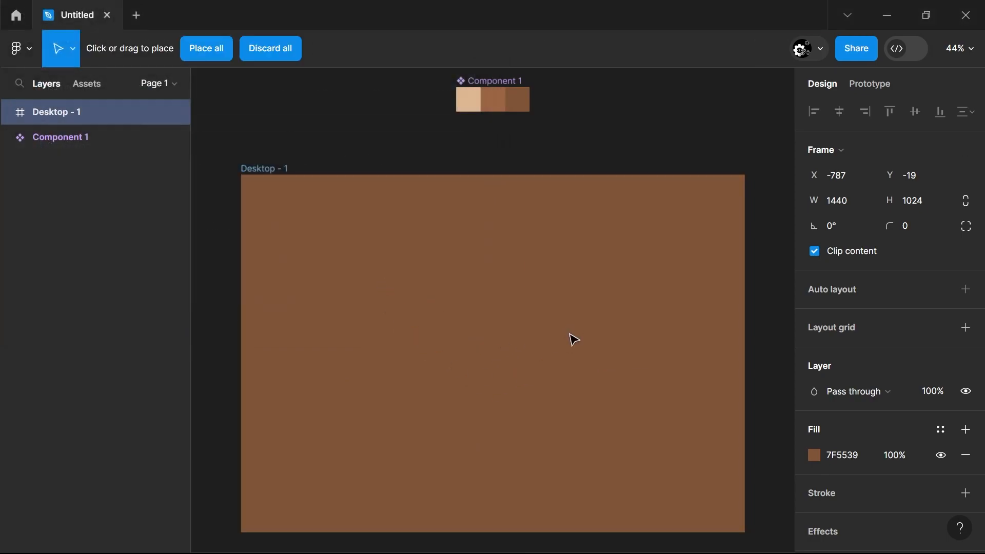
{"action": "left_click", "coordinate": [574, 339]}
{"action": "left_click", "coordinate": [595, 386]}
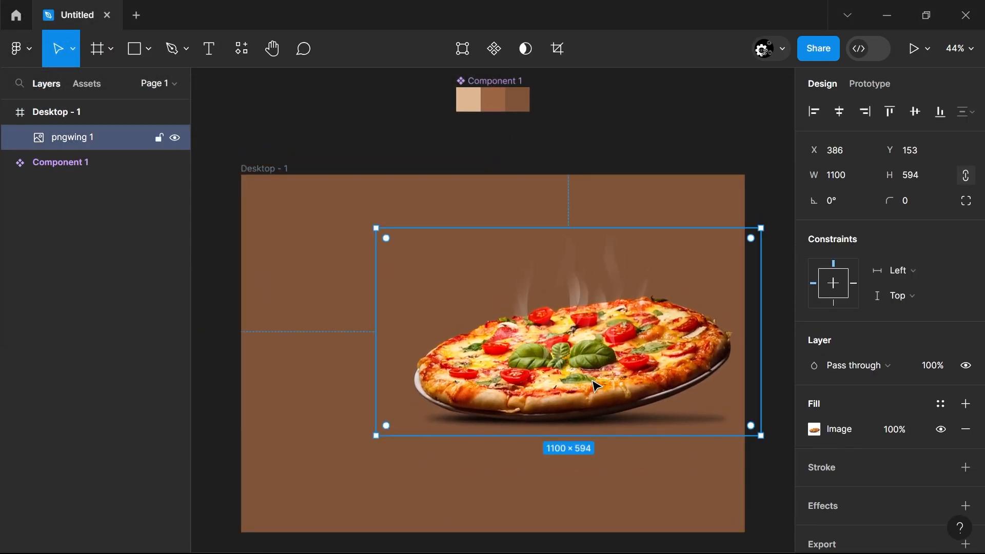
Rotate the pizza image by about 16°, reduce its size and position it in the right half of the frame
{"action": "left_click_drag", "start_coordinate": [595, 386], "coordinate": [585, 380]}
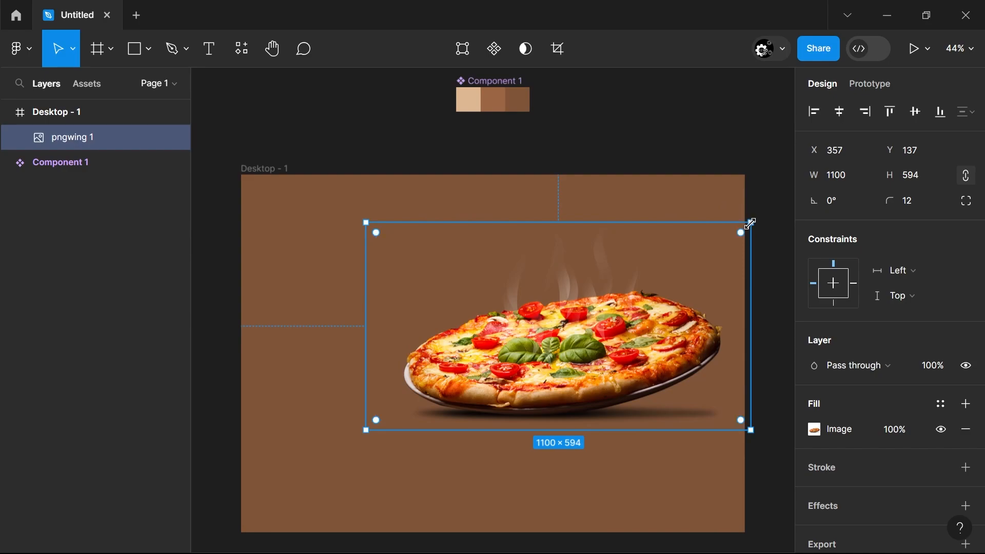
{"action": "left_click_drag", "start_coordinate": [749, 222], "coordinate": [685, 151]}
{"action": "left_click_drag", "start_coordinate": [439, 455], "coordinate": [487, 435]}
{"action": "left_click_drag", "start_coordinate": [590, 328], "coordinate": [560, 382]}
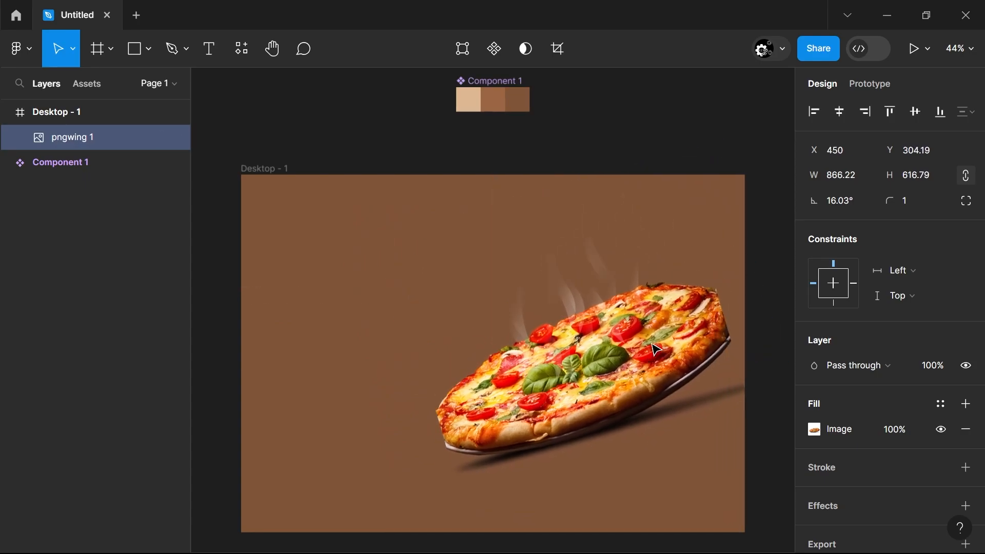
{"action": "left_click_drag", "start_coordinate": [749, 404], "coordinate": [758, 366]}
{"action": "left_click_drag", "start_coordinate": [701, 360], "coordinate": [693, 363]}
{"action": "left_click", "coordinate": [725, 455]}
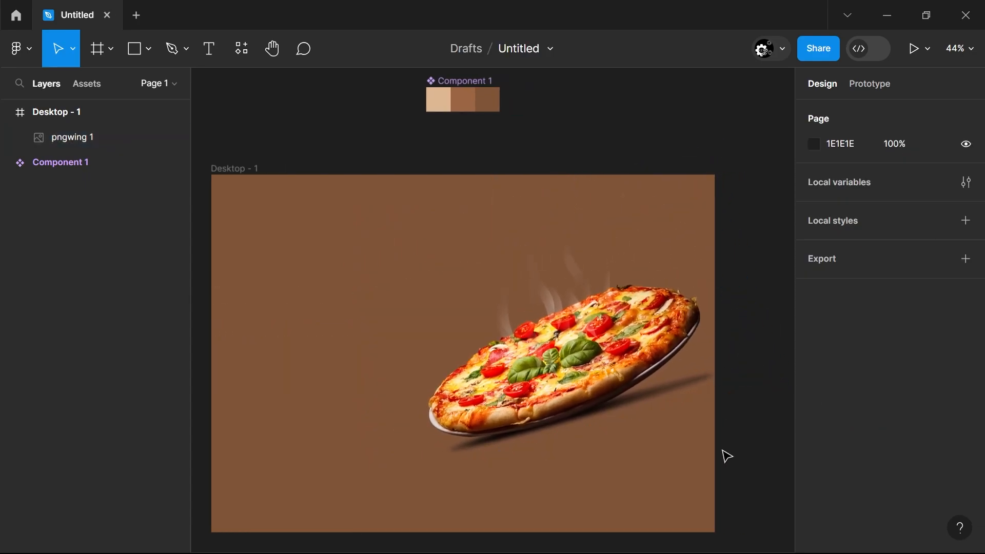
Rename the Desktop - 1 frame as index
{"action": "scroll", "coordinate": [734, 461], "scroll_direction": "down", "scroll_amount": 3}
{"action": "left_click", "coordinate": [967, 52]}
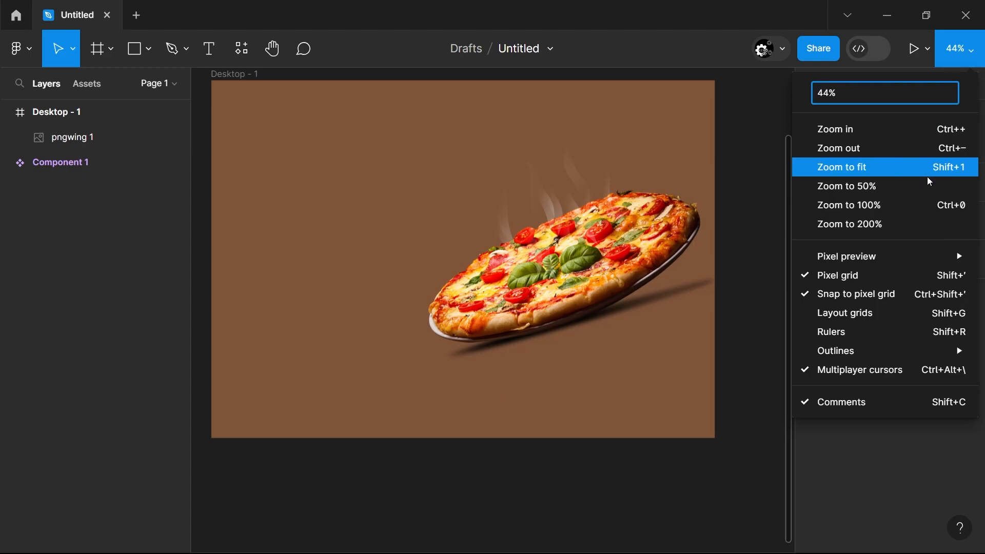
{"action": "left_click", "coordinate": [928, 167]}
{"action": "left_click", "coordinate": [968, 51]}
{"action": "left_click", "coordinate": [867, 166]}
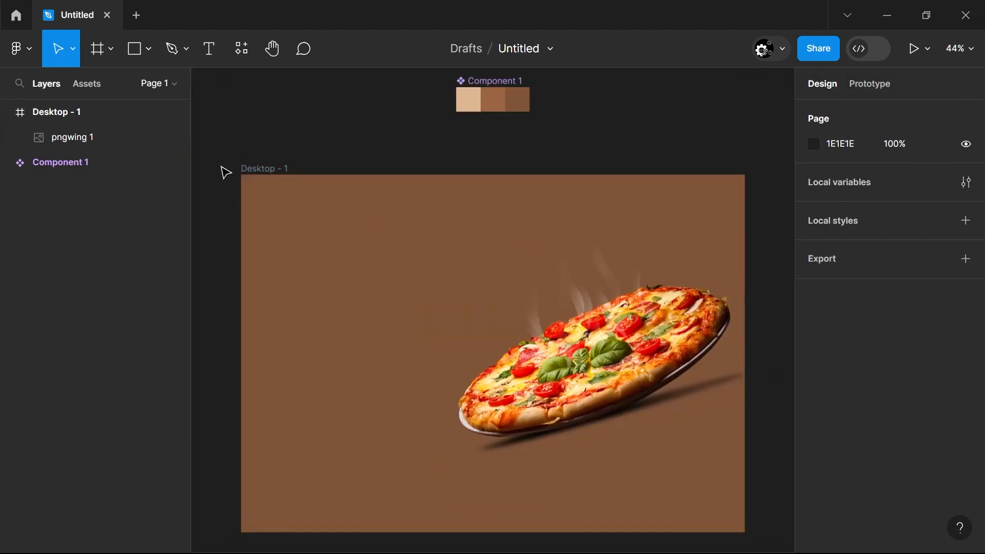
{"action": "double_click", "coordinate": [281, 170]}
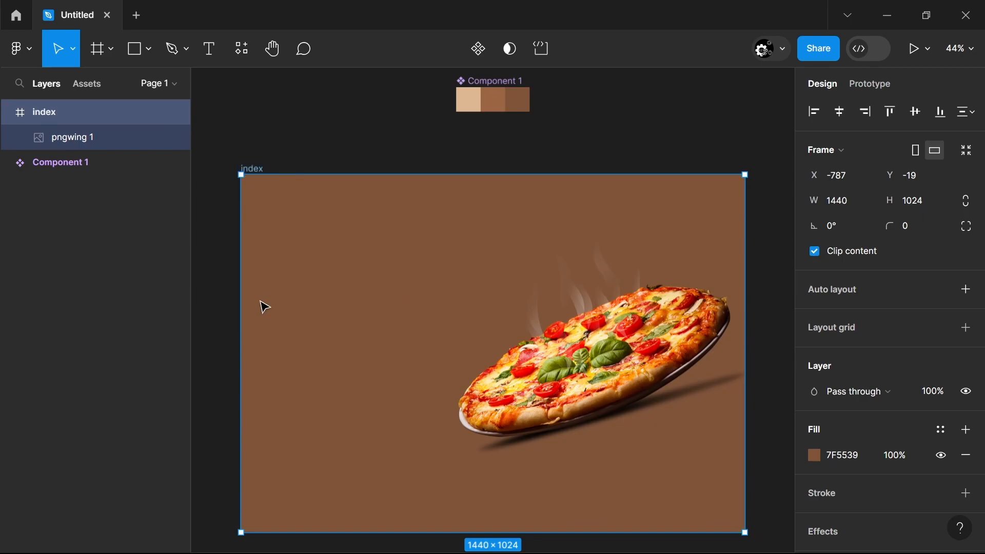
{"action": "key", "text": "Escape"}
Add the text "Cookkings" in the upper-left corner of the frame, starting at font size 21
{"action": "key", "text": "t"}
{"action": "left_click", "coordinate": [276, 196]}
{"action": "left_click", "coordinate": [929, 451]}
{"action": "type", "text": "21"}
{"action": "key", "text": "Return"}
{"action": "key", "text": "Escape"}
{"action": "key", "text": "t"}
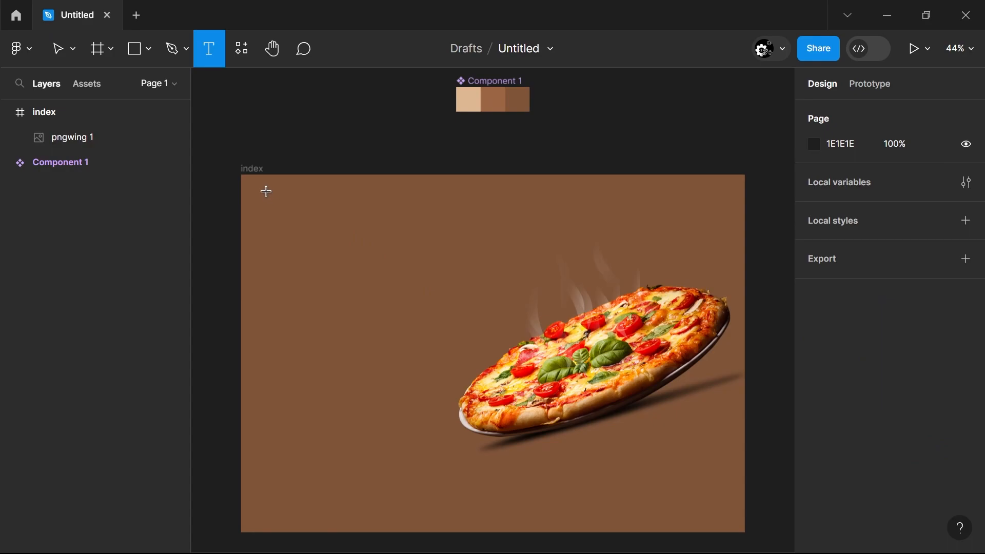
{"action": "left_click", "coordinate": [264, 193]}
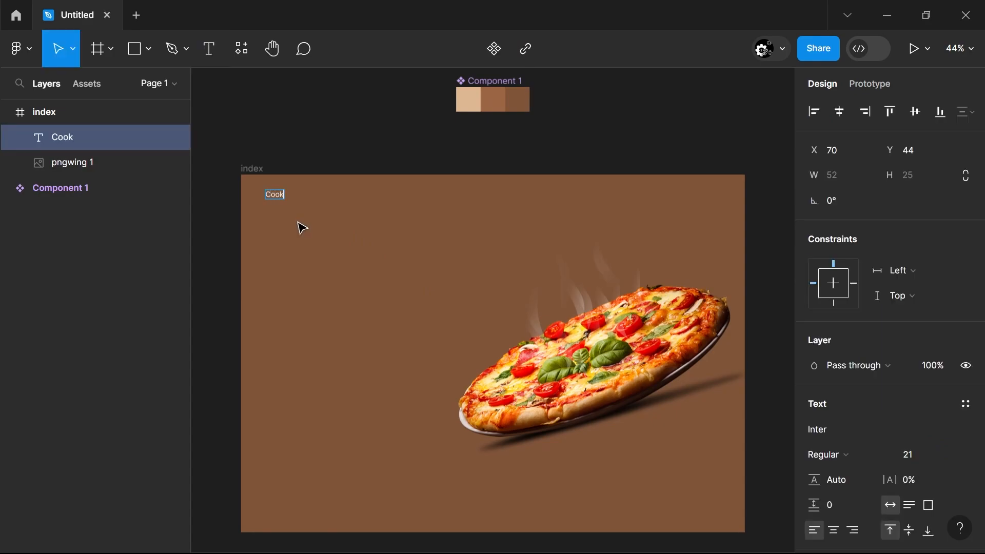
{"action": "key", "text": "Escape"}
Set the "Cookkings" text to size 47 in the Tourney font
{"action": "left_click", "coordinate": [920, 456]}
{"action": "left_click", "coordinate": [862, 430]}
{"action": "scroll", "coordinate": [682, 461], "scroll_direction": "down", "scroll_amount": 15}
{"action": "scroll", "coordinate": [682, 441], "scroll_direction": "down", "scroll_amount": 20}
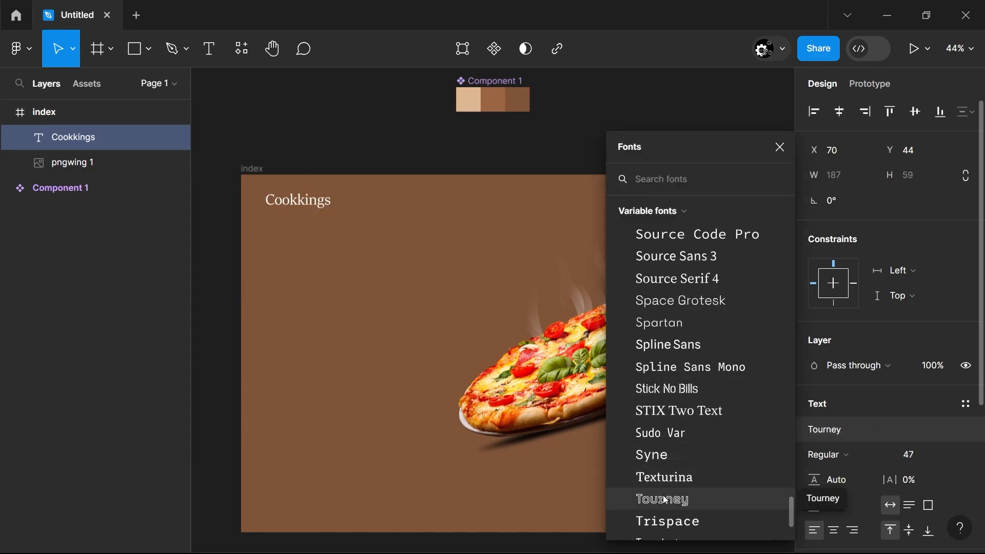
{"action": "left_click", "coordinate": [667, 497]}
Move the text lower, duplicate it above, set the copy's font to Yrsa and place it in the frame's upper-left corner
{"action": "left_click_drag", "start_coordinate": [334, 201], "coordinate": [337, 281]}
{"action": "left_click_drag", "start_coordinate": [339, 279], "coordinate": [348, 214]}
{"action": "left_click", "coordinate": [834, 431]}
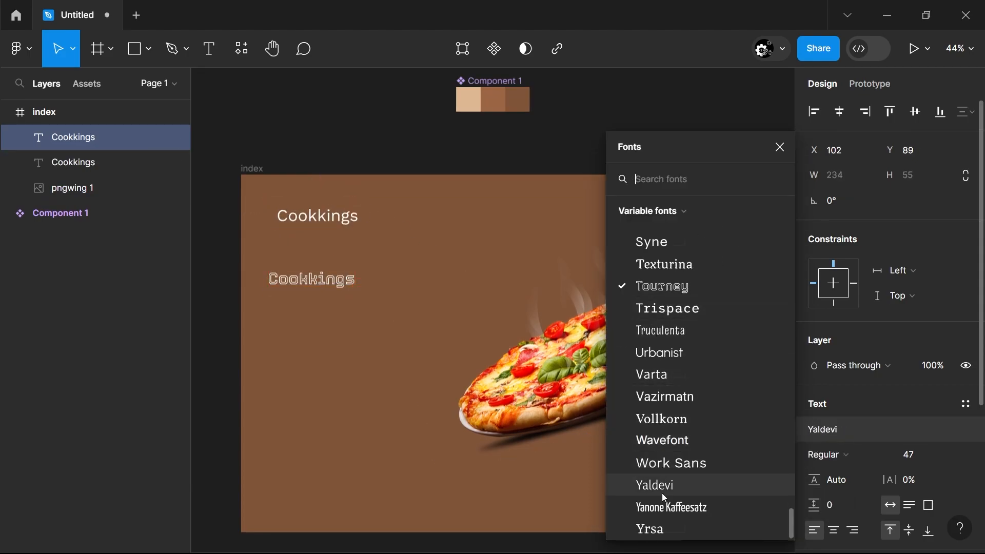
{"action": "left_click", "coordinate": [653, 528]}
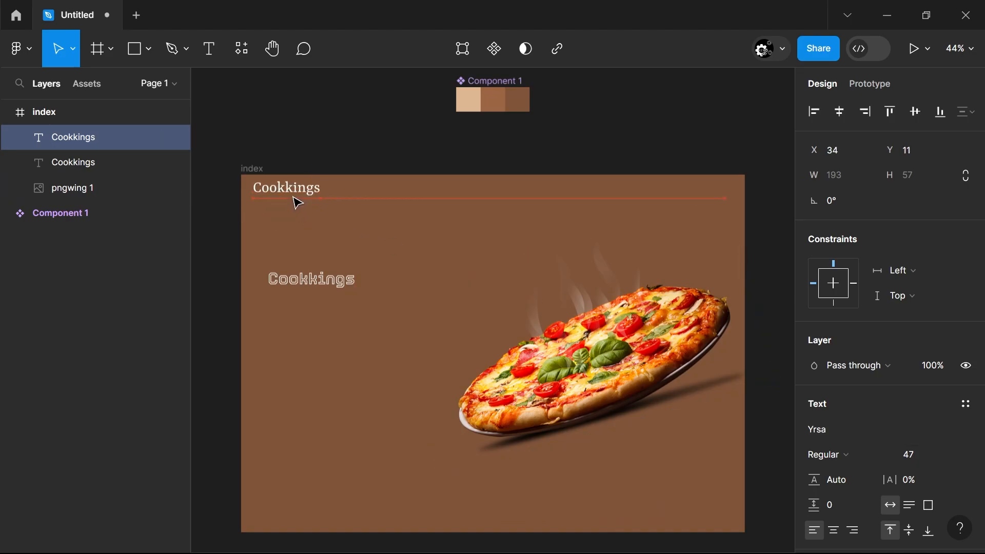
Enlarge the Tourney "Cookkings" text to font size 233 and widen its box to 1377 × 214
{"action": "left_click", "coordinate": [293, 284]}
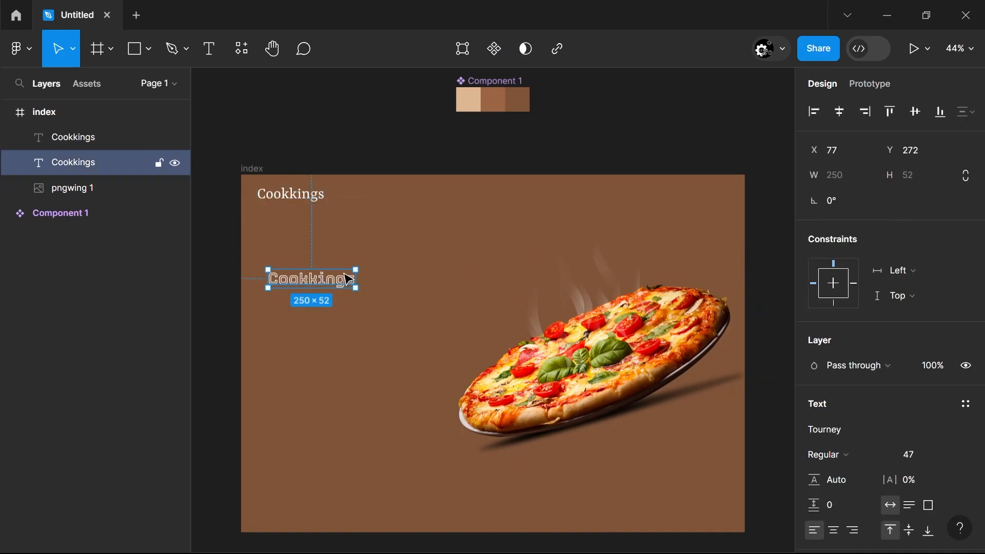
{"action": "left_click_drag", "start_coordinate": [356, 270], "coordinate": [666, 219]}
{"action": "left_click", "coordinate": [927, 459]}
{"action": "key", "text": "Up"}
{"action": "key", "text": "Up"}
{"action": "key", "text": "Up"}
{"action": "key", "text": "Up"}
{"action": "key", "text": "Up"}
{"action": "key", "text": "Up"}
{"action": "key", "text": "Up"}
{"action": "key", "text": "Up"}
{"action": "key", "text": "Up"}
{"action": "key", "text": "Up"}
{"action": "key", "text": "Up"}
{"action": "key", "text": "Up"}
{"action": "key", "text": "Up"}
{"action": "key", "text": "Up"}
{"action": "key", "text": "Up"}
{"action": "key", "text": "Up"}
{"action": "key", "text": "Up"}
{"action": "key", "text": "Up"}
{"action": "key", "text": "Up"}
{"action": "key", "text": "Up"}
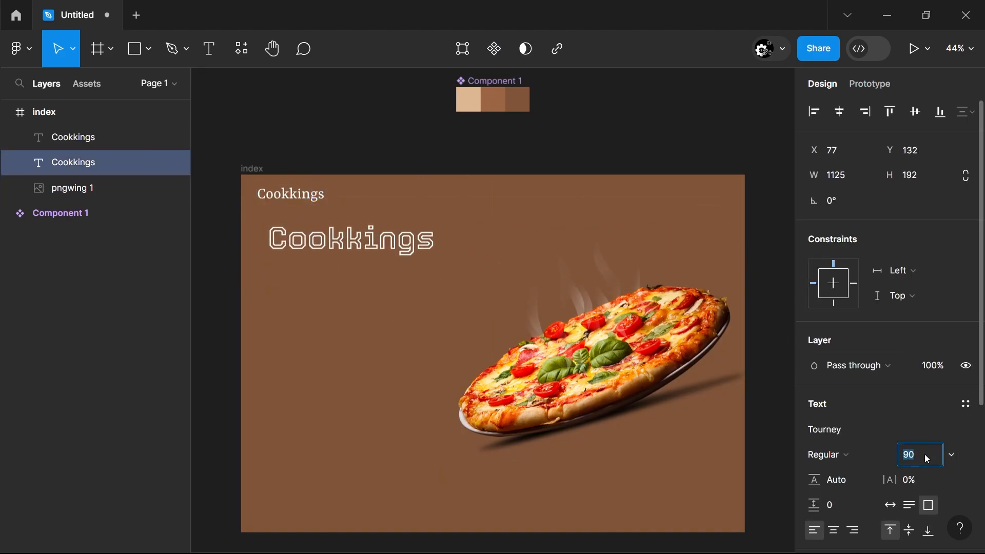
{"action": "key", "text": "Up"}
{"action": "key", "text": "Up"}
{"action": "key", "text": "Up"}
{"action": "key", "text": "Up"}
{"action": "key", "text": "Up"}
{"action": "key", "text": "Up"}
{"action": "key", "text": "Up"}
{"action": "key", "text": "Up"}
{"action": "key", "text": "Up"}
{"action": "key", "text": "Up"}
{"action": "key", "text": "Up"}
{"action": "key", "text": "Up"}
{"action": "key", "text": "Up"}
{"action": "key", "text": "Up"}
{"action": "key", "text": "Up"}
{"action": "key", "text": "Up"}
{"action": "key", "text": "Up"}
{"action": "key", "text": "Up"}
{"action": "key", "text": "Up"}
{"action": "key", "text": "Up"}
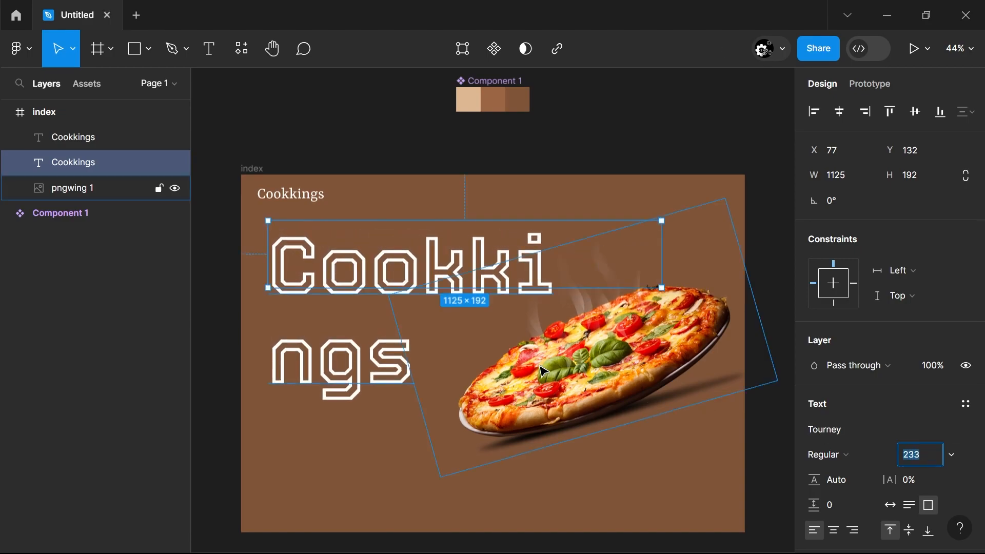
{"action": "left_click_drag", "start_coordinate": [661, 288], "coordinate": [750, 296]}
Send the large "Cookkings" heading behind the pizza image and lock Component 1
{"action": "left_click_drag", "start_coordinate": [534, 280], "coordinate": [556, 350]}
{"action": "left_click_drag", "start_coordinate": [106, 171], "coordinate": [84, 191]}
{"action": "left_click", "coordinate": [14, 213]}
{"action": "left_click", "coordinate": [161, 242]}
Reposition the pizza and the large heading so the pizza overlaps the end of the word
{"action": "mouse_move", "coordinate": [558, 352]}
{"action": "left_mouse_down"}
{"action": "mouse_move", "coordinate": [521, 353]}
{"action": "mouse_move", "coordinate": [550, 337]}
{"action": "mouse_move", "coordinate": [567, 343]}
{"action": "left_mouse_up"}
{"action": "left_click_drag", "start_coordinate": [376, 332], "coordinate": [335, 282]}
{"action": "key", "text": "Escape"}
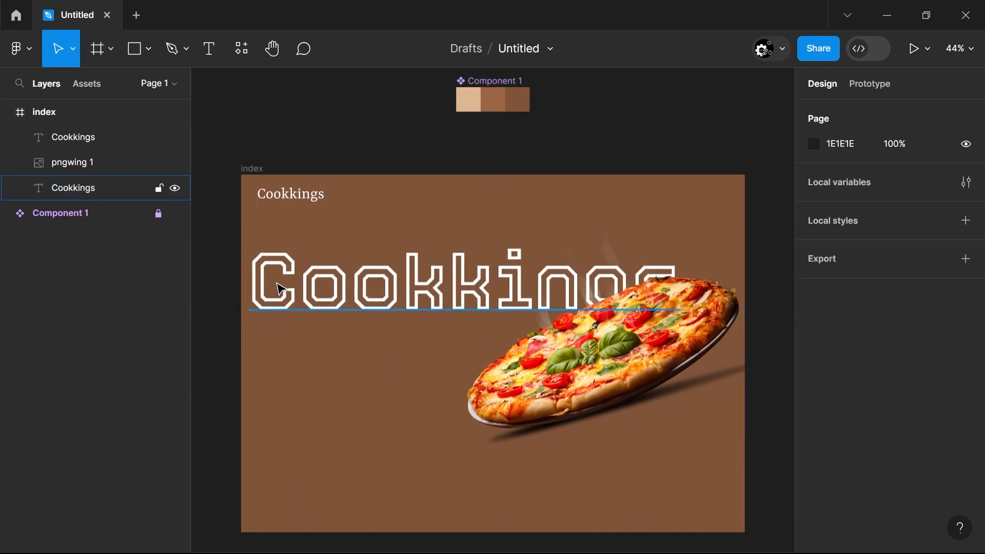
Try the Orbitron font on the large heading
{"action": "left_click", "coordinate": [296, 263]}
{"action": "left_click", "coordinate": [836, 431]}
{"action": "scroll", "coordinate": [665, 397], "scroll_direction": "up", "scroll_amount": 12}
{"action": "scroll", "coordinate": [668, 349], "scroll_direction": "up", "scroll_amount": 10}
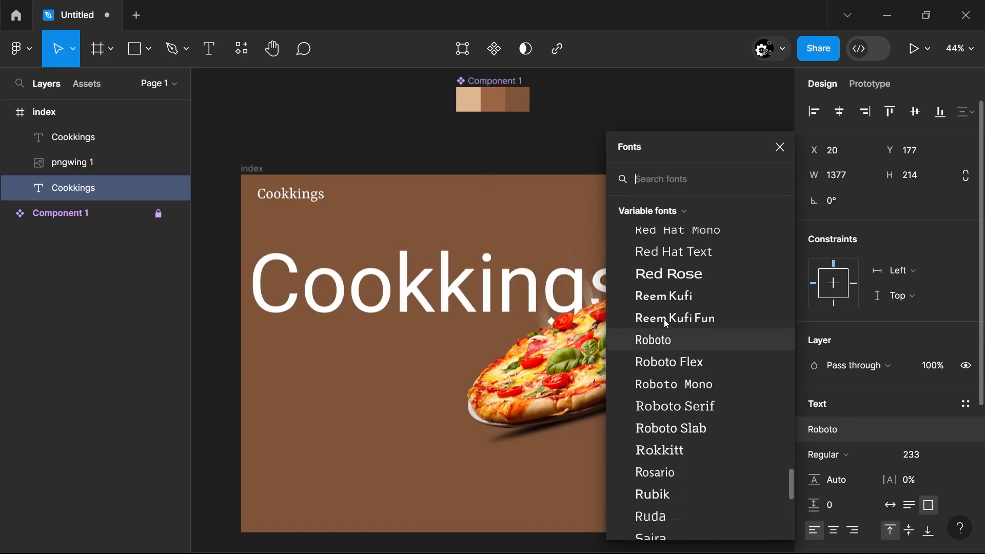
{"action": "left_click", "coordinate": [666, 339]}
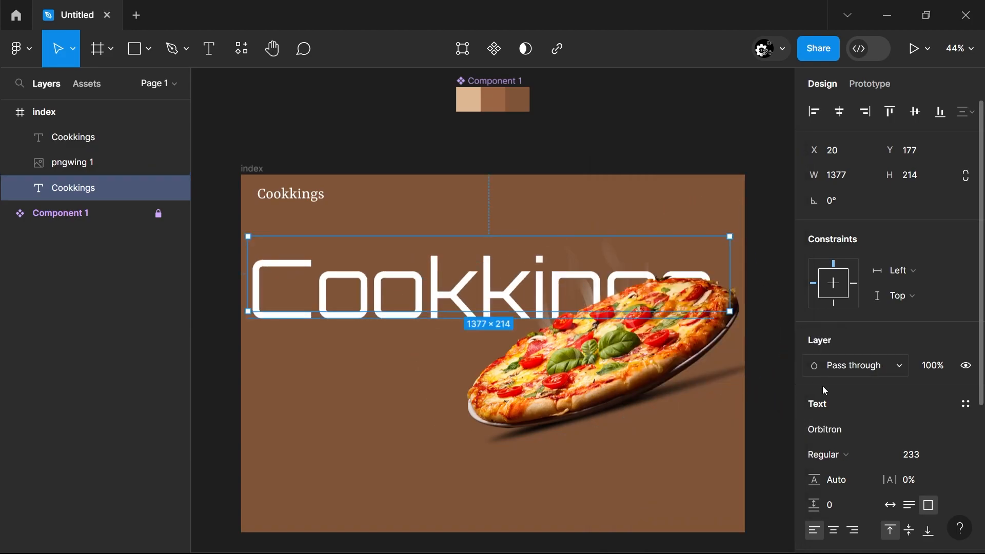
Set the large heading's font to Kyiv*Type Serif
{"action": "left_click", "coordinate": [825, 429]}
{"action": "scroll", "coordinate": [707, 329], "scroll_direction": "up", "scroll_amount": 10}
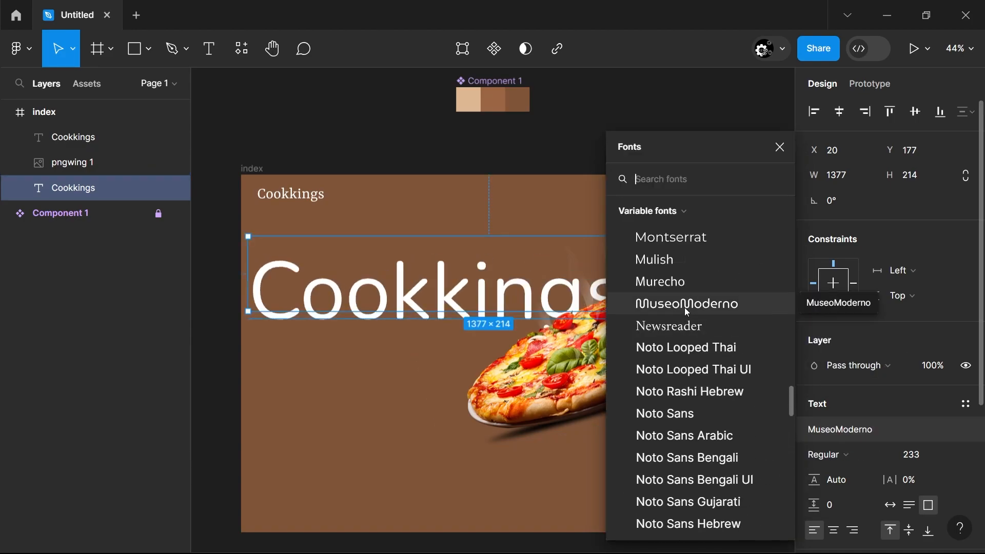
{"action": "scroll", "coordinate": [685, 309], "scroll_direction": "up", "scroll_amount": 10}
{"action": "left_click", "coordinate": [704, 286]}
Shift the heading to X 32, Y 154 and move the pizza lower beneath the end of the word
{"action": "mouse_move", "coordinate": [396, 277]}
{"action": "left_mouse_down"}
{"action": "mouse_move", "coordinate": [405, 262]}
{"action": "mouse_move", "coordinate": [392, 259]}
{"action": "mouse_move", "coordinate": [395, 249]}
{"action": "mouse_move", "coordinate": [391, 275]}
{"action": "mouse_move", "coordinate": [401, 267]}
{"action": "left_mouse_up"}
{"action": "left_click_drag", "start_coordinate": [618, 434], "coordinate": [627, 462]}
{"action": "left_click", "coordinate": [763, 461]}
Duplicate the large heading below itself and set the copy's font size to 40
{"action": "left_click", "coordinate": [330, 326]}
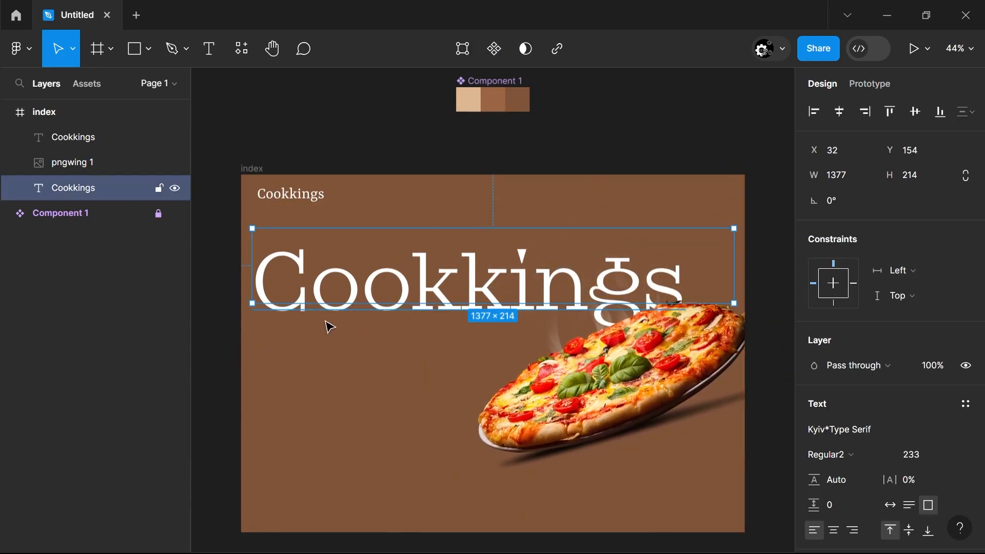
{"action": "left_click_drag", "start_coordinate": [345, 280], "coordinate": [334, 377], "text": "alt"}
{"action": "left_click", "coordinate": [927, 451]}
{"action": "type", "text": "3"}
{"action": "key", "text": "BackSpace"}
{"action": "type", "text": "40"}
{"action": "key", "text": "Return"}
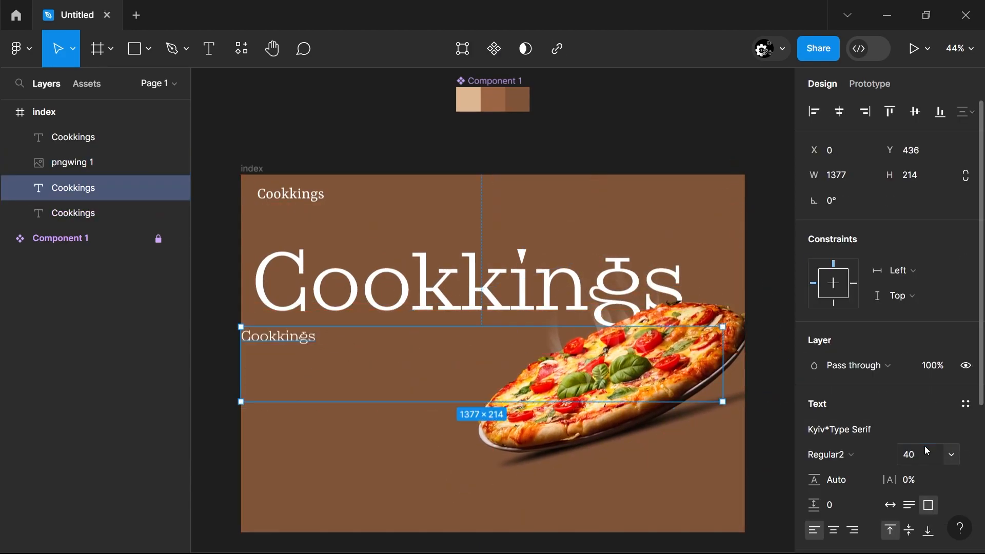
Change the small copy's text to "Cookkings , a place where quality matters" and its weight to Bold3
{"action": "double_click", "coordinate": [550, 414]}
{"action": "double_click", "coordinate": [268, 339]}
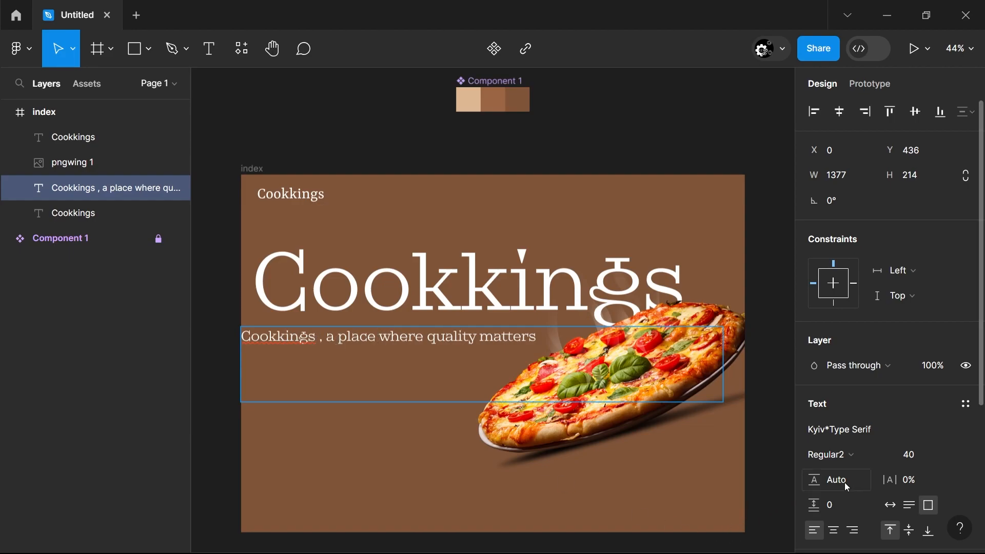
{"action": "left_click", "coordinate": [850, 456]}
{"action": "left_click", "coordinate": [867, 368]}
{"action": "left_click", "coordinate": [778, 412]}
{"action": "left_click", "coordinate": [822, 452]}
{"action": "left_click", "coordinate": [852, 384]}
Resize the tagline box to 557 × 309 and place it under the heading at X 74, Y 472
{"action": "left_click_drag", "start_coordinate": [723, 402], "coordinate": [436, 433]}
{"action": "left_click_drag", "start_coordinate": [315, 409], "coordinate": [341, 422]}
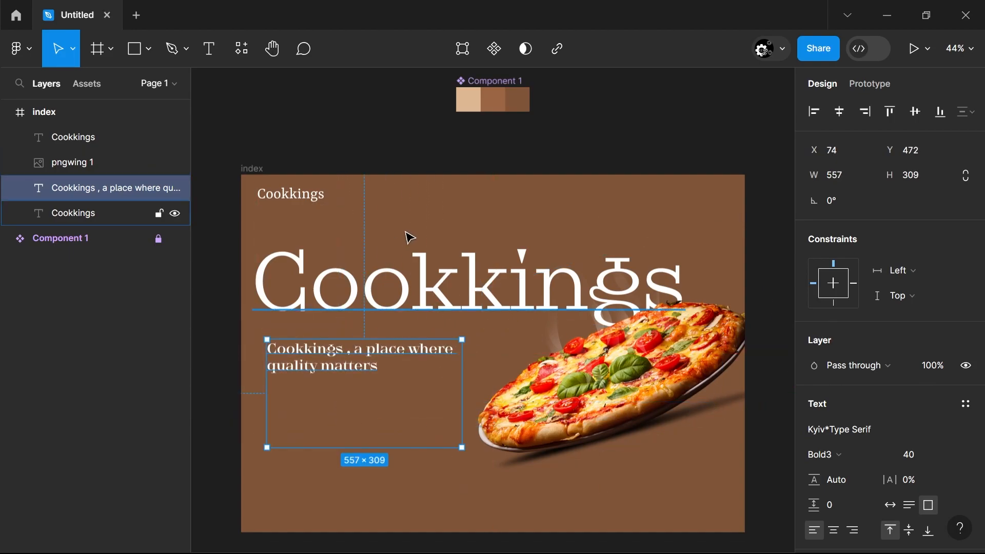
Try the document colors on the tagline and settle on the light tan fill
{"action": "scroll", "coordinate": [832, 453], "scroll_direction": "down", "scroll_amount": 3}
{"action": "left_click", "coordinate": [815, 439]}
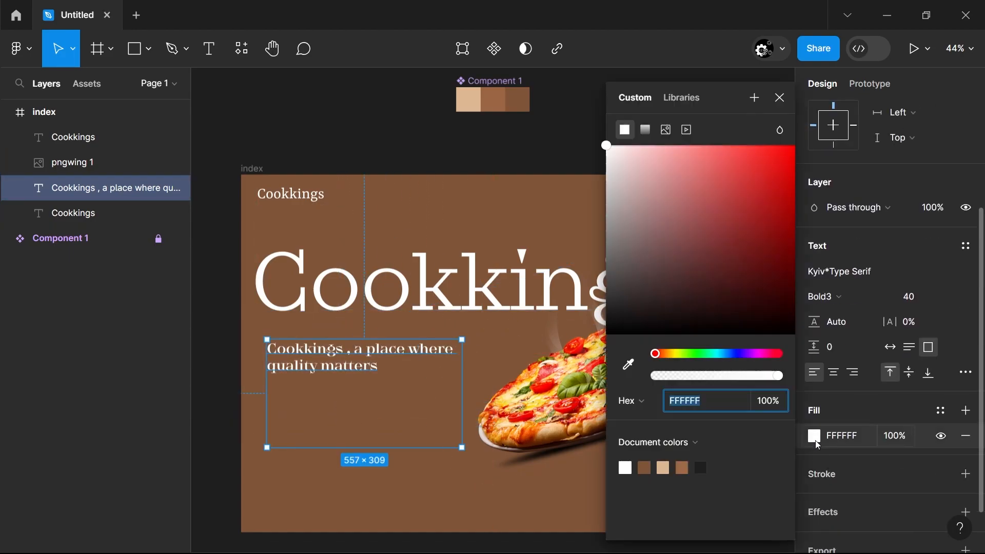
{"action": "left_click", "coordinate": [644, 467]}
{"action": "left_click", "coordinate": [663, 468]}
{"action": "left_click", "coordinate": [682, 467]}
{"action": "left_click", "coordinate": [701, 467]}
{"action": "left_click", "coordinate": [663, 467]}
Fill the large "Cookkings" heading with the palette's light tan
{"action": "left_click", "coordinate": [73, 213]}
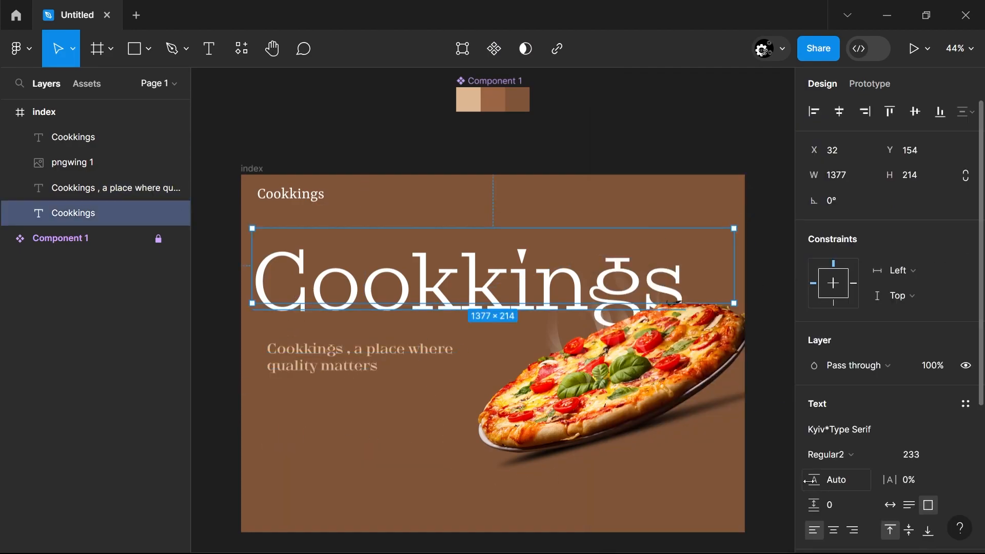
{"action": "scroll", "coordinate": [819, 437], "scroll_direction": "down", "scroll_amount": 3}
{"action": "left_click", "coordinate": [815, 437]}
{"action": "left_click", "coordinate": [662, 467]}
{"action": "left_click", "coordinate": [392, 425]}
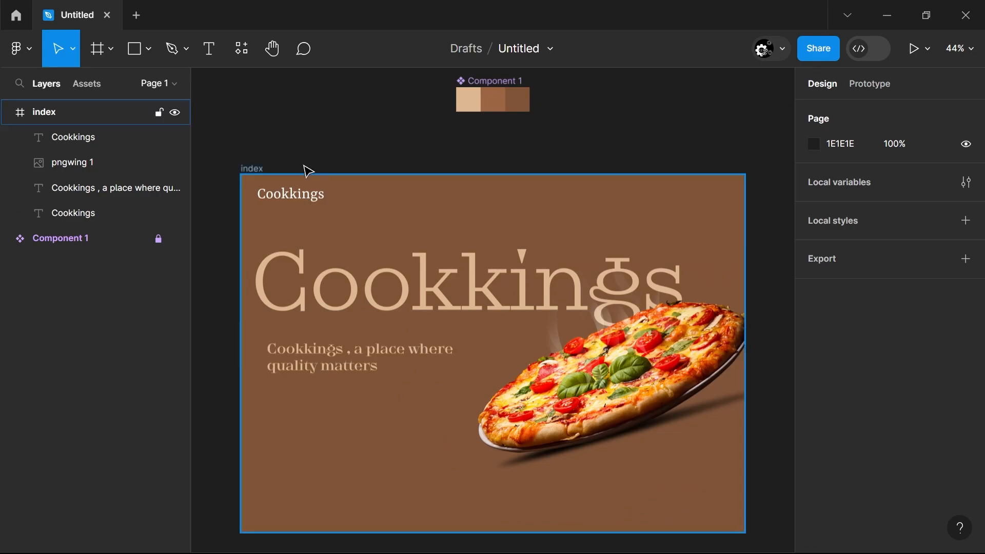
Darken the brown swatch, Rectangle 2, in Component 1 to 67442D
{"action": "left_click", "coordinate": [117, 246]}
{"action": "left_click", "coordinate": [8, 239]}
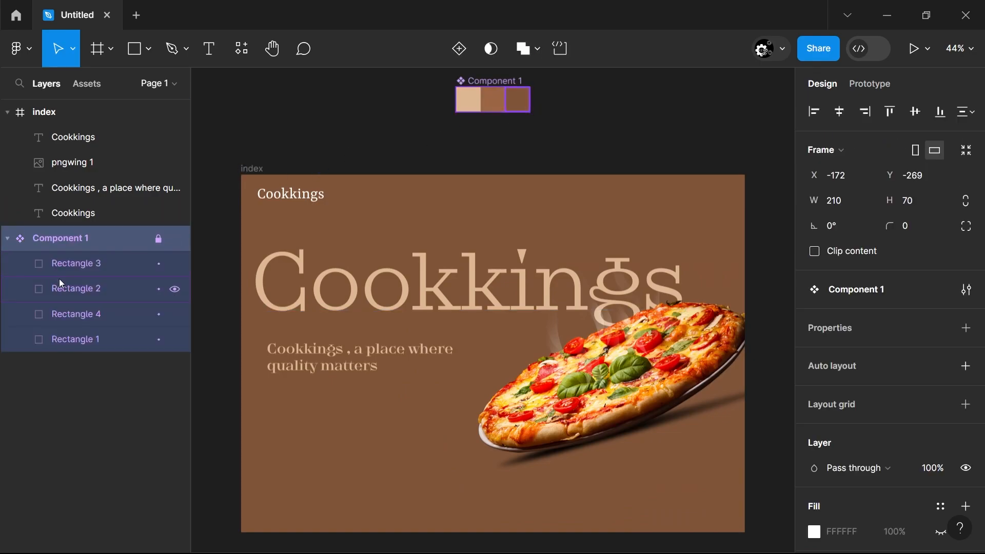
{"action": "left_click", "coordinate": [77, 289]}
{"action": "left_click", "coordinate": [815, 492]}
{"action": "left_click_drag", "start_coordinate": [711, 251], "coordinate": [712, 258]}
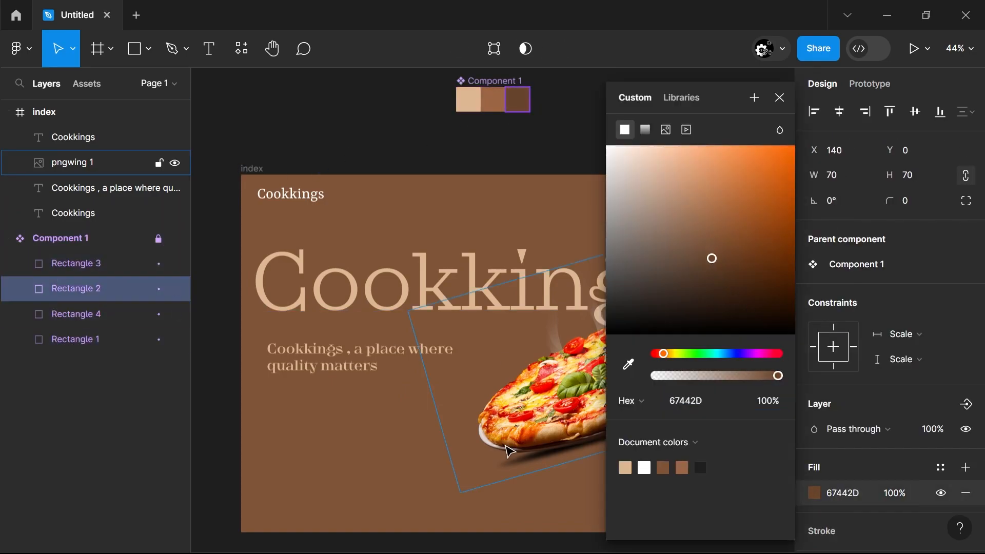
{"action": "left_click", "coordinate": [436, 436]}
Set the index frame's background fill to the darker brown 67442D
{"action": "left_click", "coordinate": [252, 168]}
{"action": "left_click", "coordinate": [812, 456]}
{"action": "left_click", "coordinate": [701, 468]}
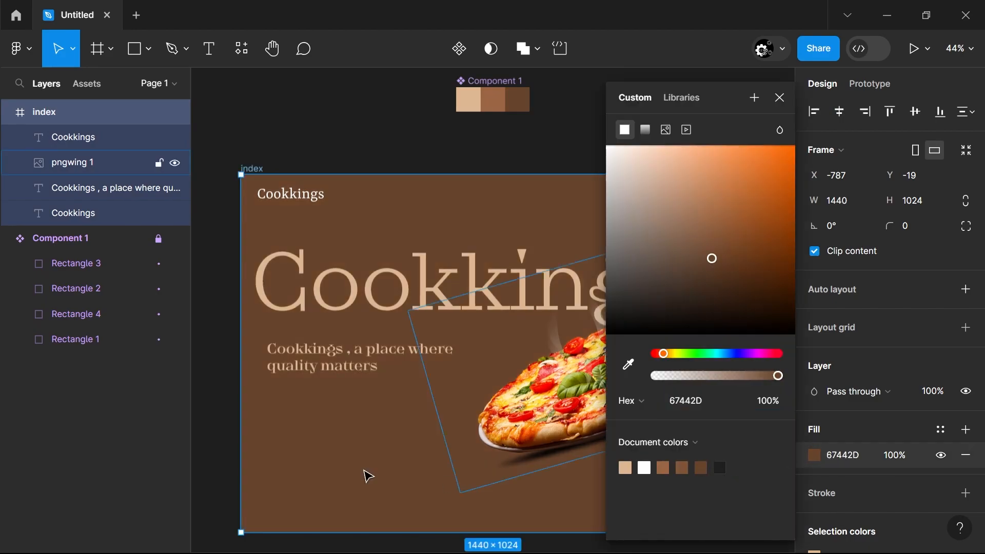
{"action": "left_click", "coordinate": [220, 458]}
Fill the small "Cookkings" logo text with the palette's light tan
{"action": "left_click", "coordinate": [291, 194]}
{"action": "left_click", "coordinate": [815, 435]}
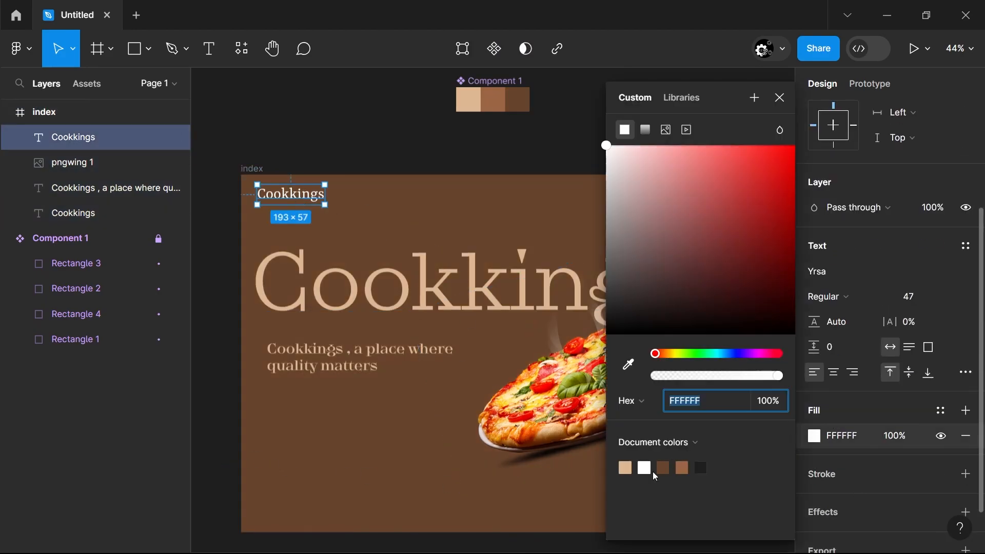
{"action": "left_click", "coordinate": [627, 468]}
{"action": "left_click", "coordinate": [231, 457]}
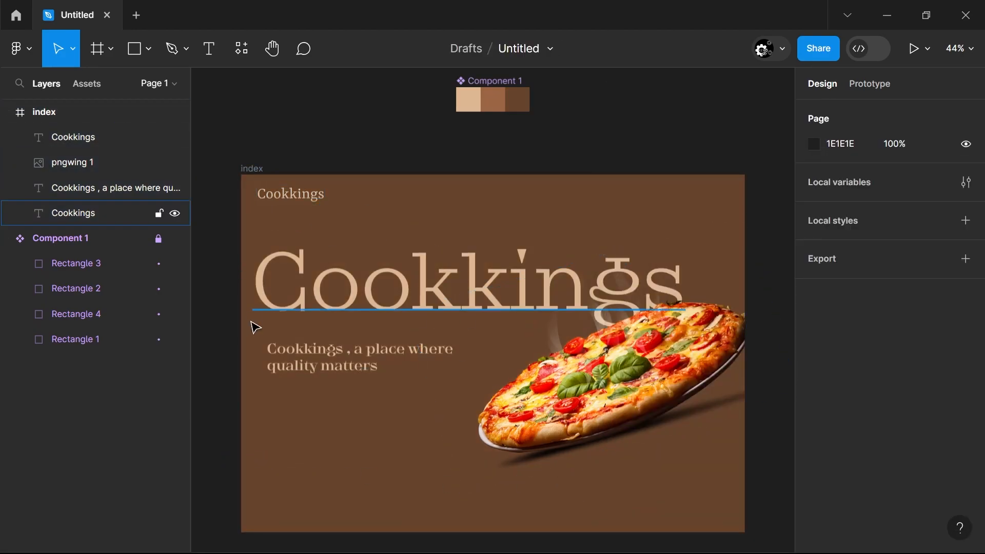
Duplicate the tagline lower in the frame at X 74, Y 715 and replace its text with "Explore more"
{"action": "left_click", "coordinate": [291, 365]}
{"action": "left_click_drag", "start_coordinate": [291, 365], "coordinate": [304, 451], "text": "alt"}
{"action": "key", "text": "Return"}
{"action": "type", "text": "expl"}
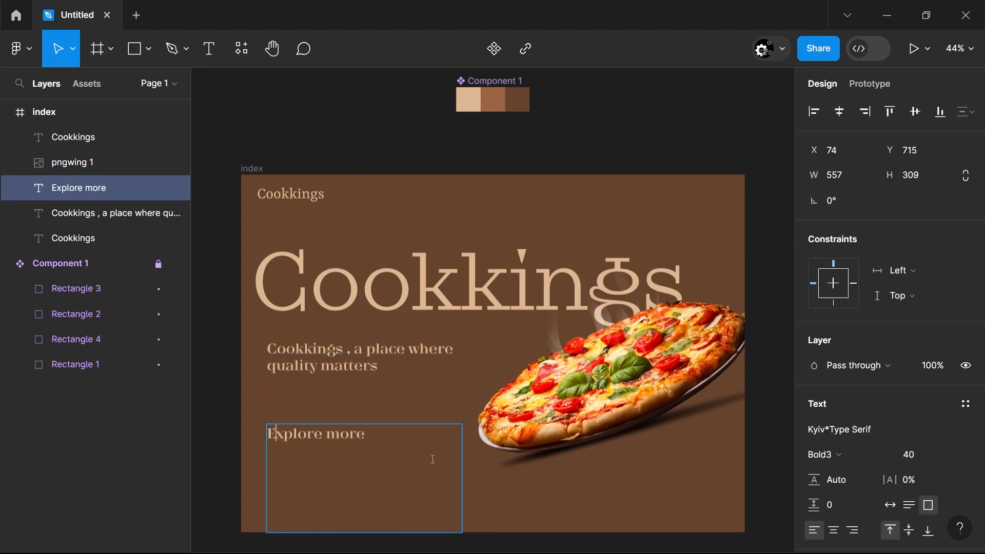
Move the pizza image slightly up and to the right within the index frame
{"action": "left_click", "coordinate": [767, 474]}
{"action": "left_click_drag", "start_coordinate": [624, 414], "coordinate": [642, 399]}
{"action": "left_click", "coordinate": [390, 427]}
Set the tagline's font size to 49 and move it down to Y 526
{"action": "left_click", "coordinate": [393, 372]}
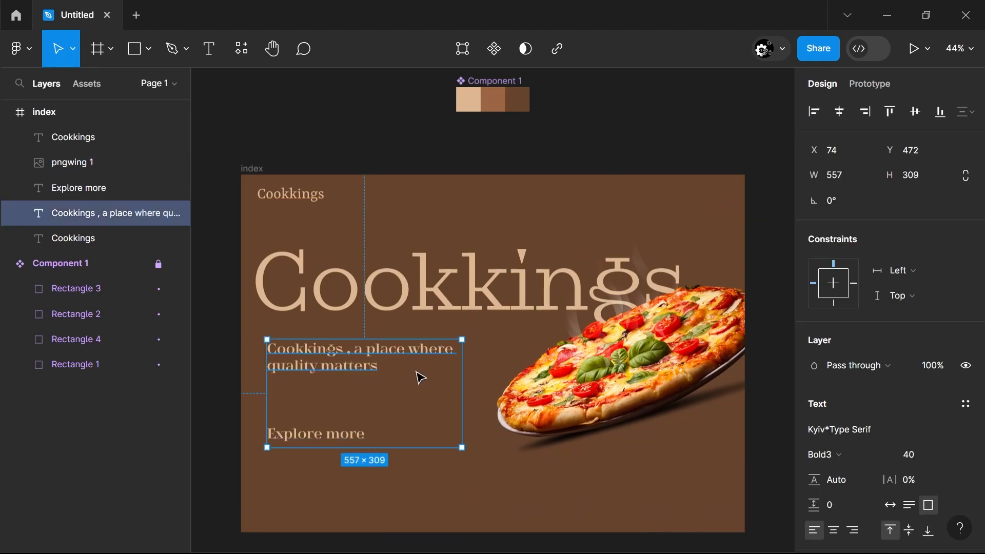
{"action": "left_click", "coordinate": [919, 458]}
{"action": "key", "text": "Up"}
{"action": "key", "text": "Up"}
{"action": "key", "text": "Up"}
{"action": "key", "text": "Up"}
{"action": "key", "text": "Up"}
{"action": "key", "text": "Up"}
{"action": "key", "text": "Up"}
{"action": "key", "text": "Up"}
{"action": "key", "text": "Up"}
{"action": "left_click_drag", "start_coordinate": [370, 397], "coordinate": [371, 416]}
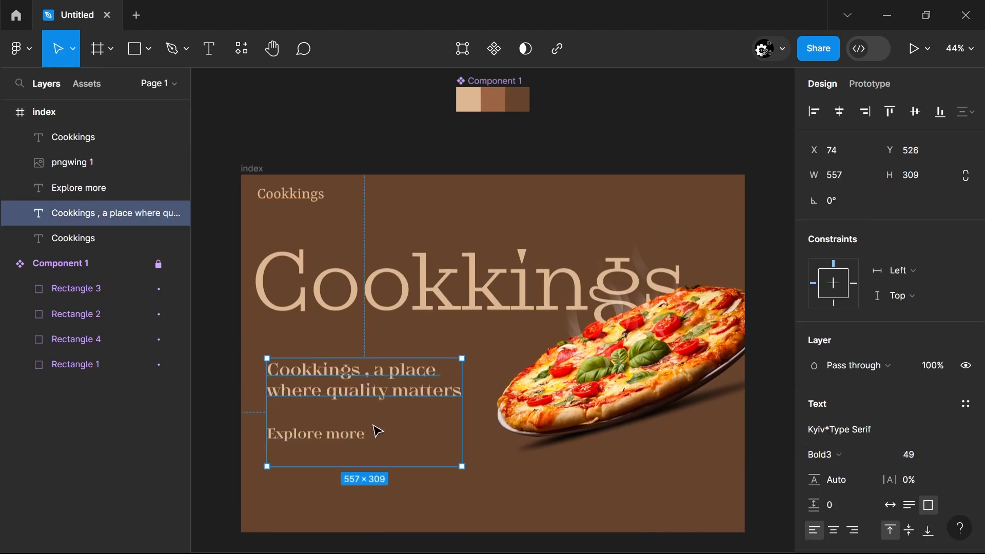
{"action": "left_click", "coordinate": [229, 471]}
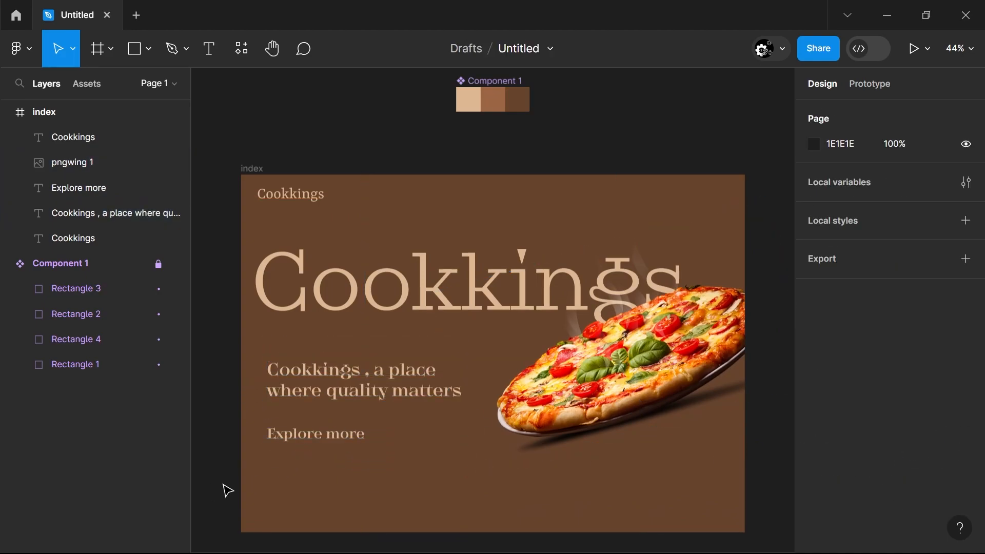
Draw a vertical rectangle about 34 by 191 below "Explore more" and round its corners with radius 52
{"action": "key", "text": "r"}
{"action": "left_click_drag", "start_coordinate": [263, 454], "coordinate": [292, 520]}
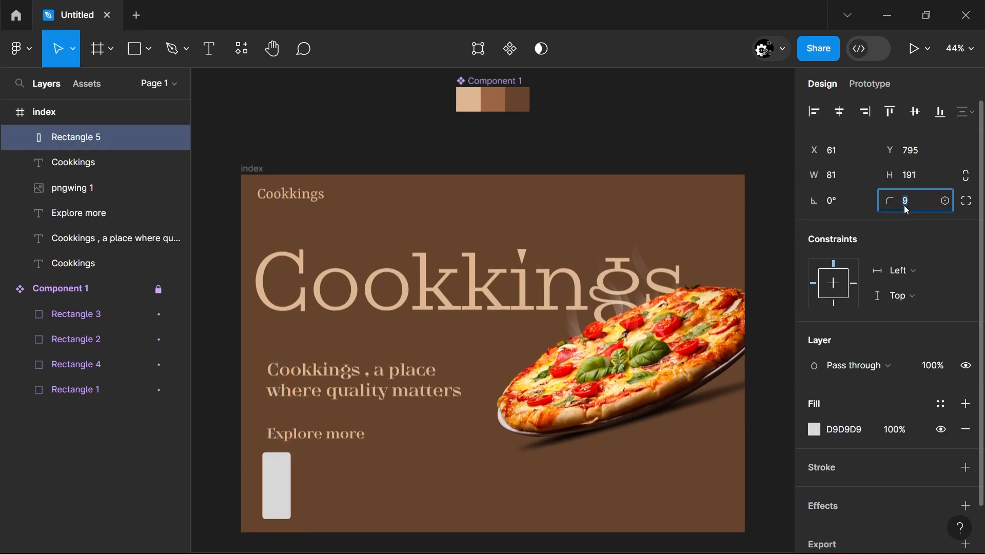
{"action": "left_click_drag", "start_coordinate": [291, 485], "coordinate": [279, 485]}
{"action": "left_click", "coordinate": [212, 484]}
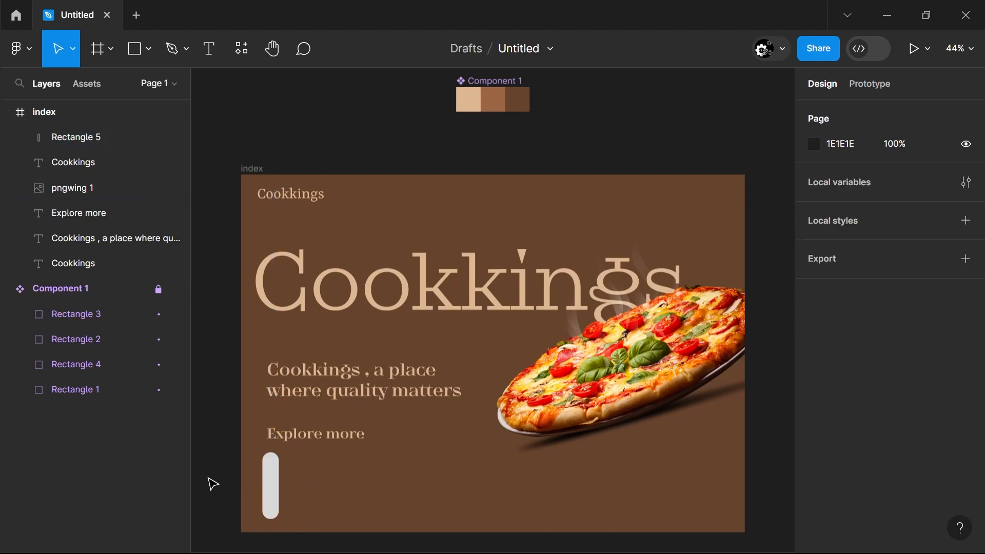
{"action": "left_click", "coordinate": [279, 478]}
{"action": "left_click", "coordinate": [229, 489]}
Duplicate the pill-shaped rectangle three times to build a closely spaced horizontal row of four
{"action": "left_click", "coordinate": [268, 494]}
{"action": "mouse_move", "coordinate": [275, 499]}
{"action": "left_mouse_down"}
{"action": "mouse_move", "coordinate": [330, 500]}
{"action": "mouse_move", "coordinate": [272, 501]}
{"action": "left_mouse_up"}
{"action": "left_click", "coordinate": [971, 111]}
{"action": "left_click", "coordinate": [881, 168]}
{"action": "left_click", "coordinate": [966, 112]}
{"action": "left_click", "coordinate": [882, 170]}
{"action": "left_click", "coordinate": [758, 291]}
{"action": "scroll", "coordinate": [290, 505], "scroll_direction": "up", "scroll_amount": 5}
{"action": "left_click_drag", "start_coordinate": [289, 506], "coordinate": [392, 499]}
{"action": "left_click_drag", "start_coordinate": [436, 499], "coordinate": [418, 499]}
{"action": "left_click_drag", "start_coordinate": [488, 498], "coordinate": [462, 497]}
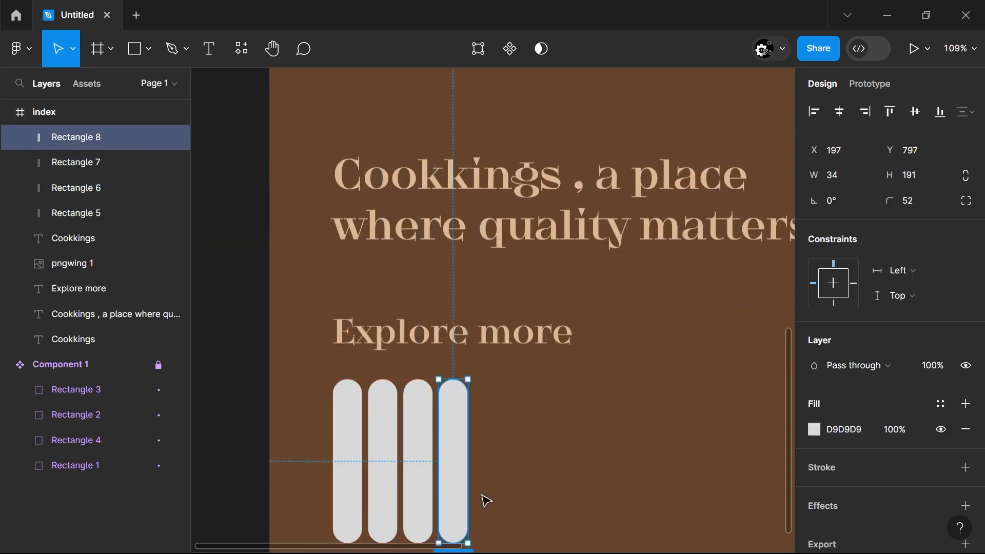
Move the row of four pills to the right so the first sits at X 114, Y 795
{"action": "left_click", "coordinate": [549, 503]}
{"action": "scroll", "coordinate": [549, 503], "scroll_direction": "down", "scroll_amount": 4}
{"action": "left_click_drag", "start_coordinate": [559, 485], "coordinate": [370, 485]}
{"action": "left_click_drag", "start_coordinate": [242, 466], "coordinate": [359, 493]}
{"action": "mouse_move", "coordinate": [280, 490]}
{"action": "left_mouse_down"}
{"action": "mouse_move", "coordinate": [322, 497]}
{"action": "mouse_move", "coordinate": [297, 489]}
{"action": "left_mouse_up"}
{"action": "left_click", "coordinate": [350, 496]}
Fill the first pill, Rectangle 5, with the image pexels-narda-yescas-1566837.jpg
{"action": "left_click", "coordinate": [275, 485]}
{"action": "left_click", "coordinate": [814, 429]}
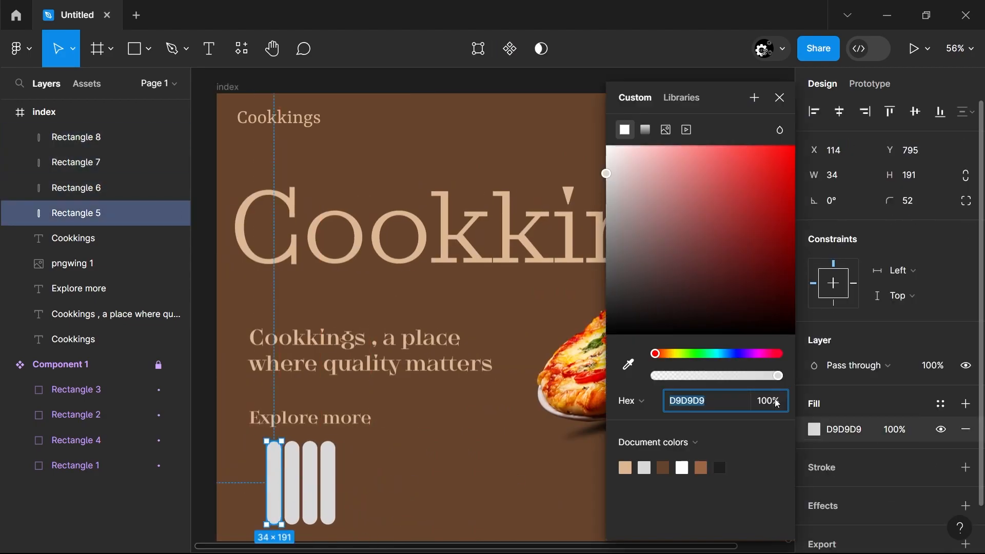
{"action": "left_click", "coordinate": [666, 130]}
{"action": "left_click", "coordinate": [673, 249]}
{"action": "left_click", "coordinate": [308, 122]}
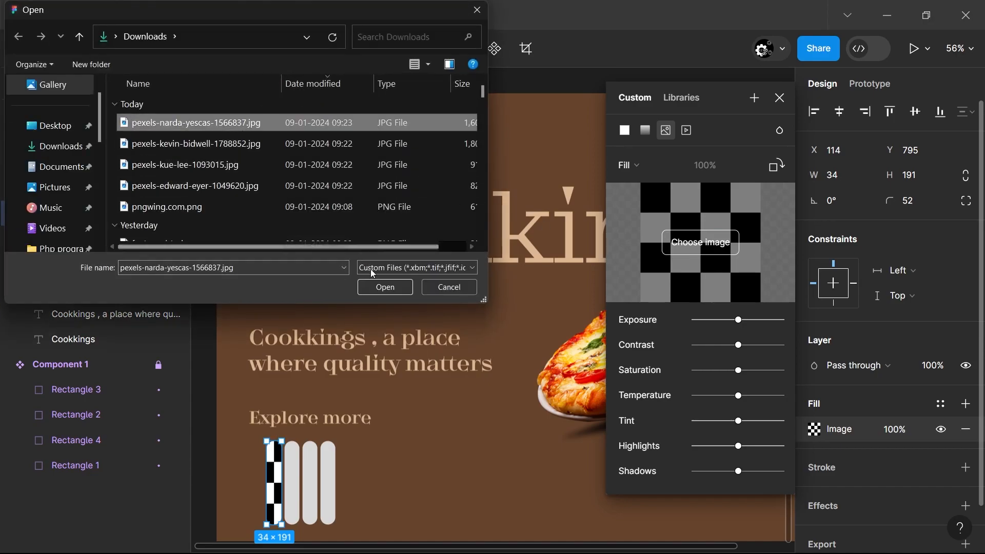
{"action": "left_click", "coordinate": [383, 286]}
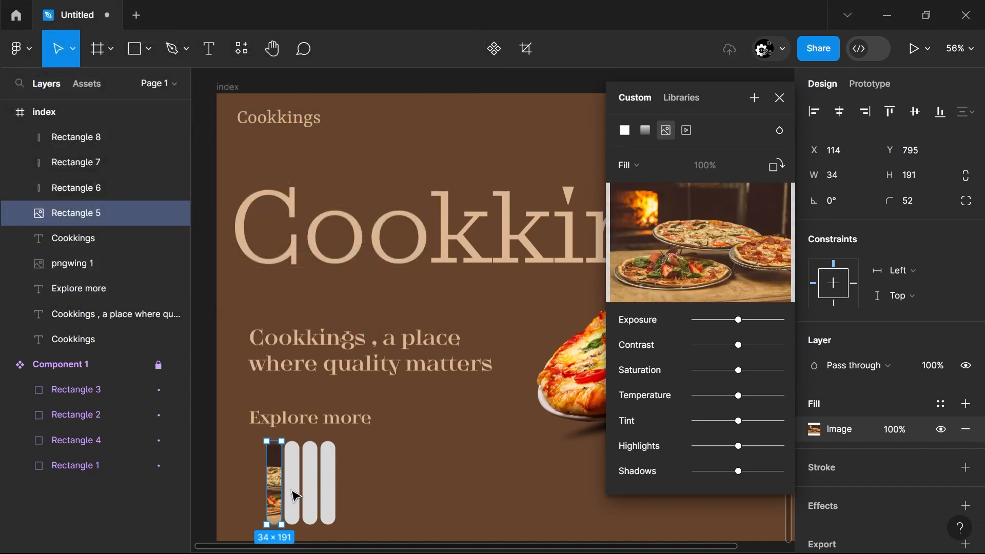
{"action": "left_click", "coordinate": [409, 493]}
Fill the second pill, Rectangle 6, with the image pexels-kevin-bidwell-1788852.jpg
{"action": "left_click", "coordinate": [292, 487]}
{"action": "left_click", "coordinate": [814, 429]}
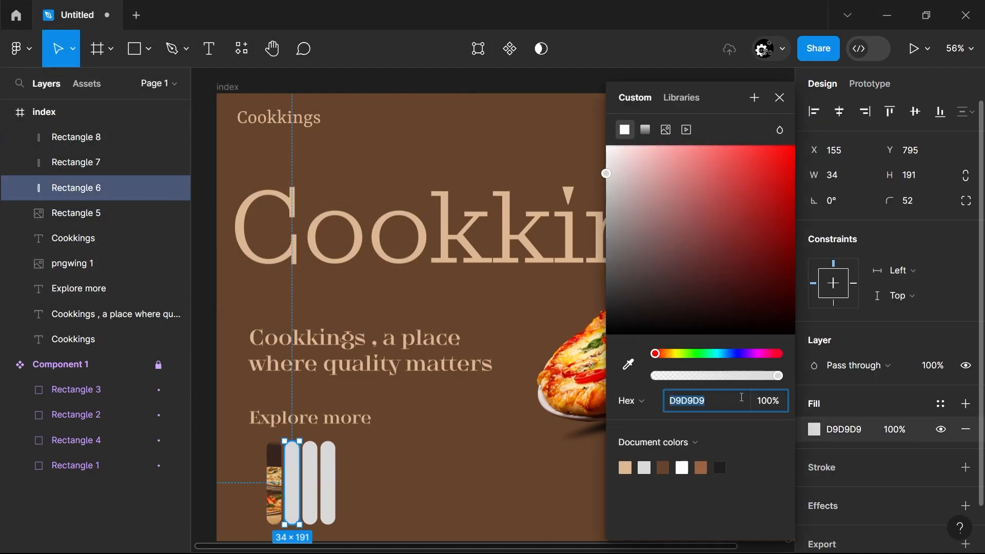
{"action": "left_click", "coordinate": [666, 130]}
{"action": "left_click", "coordinate": [700, 241]}
{"action": "left_click", "coordinate": [307, 141]}
{"action": "left_click", "coordinate": [382, 286]}
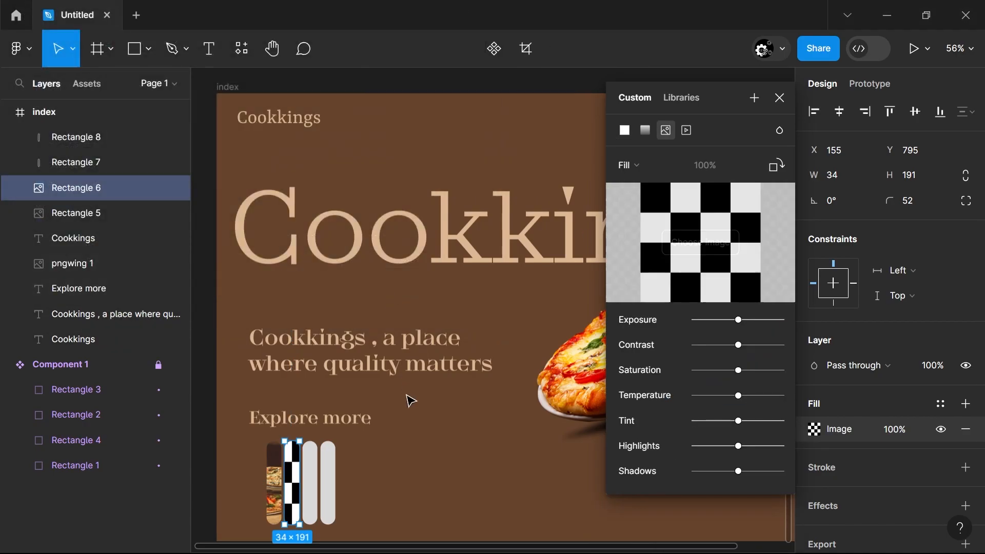
Fill the third pill, Rectangle 7, with the image pexels-kue-lee-1093015.jpg
{"action": "left_click", "coordinate": [328, 482]}
{"action": "left_click", "coordinate": [310, 482]}
{"action": "left_click", "coordinate": [814, 430]}
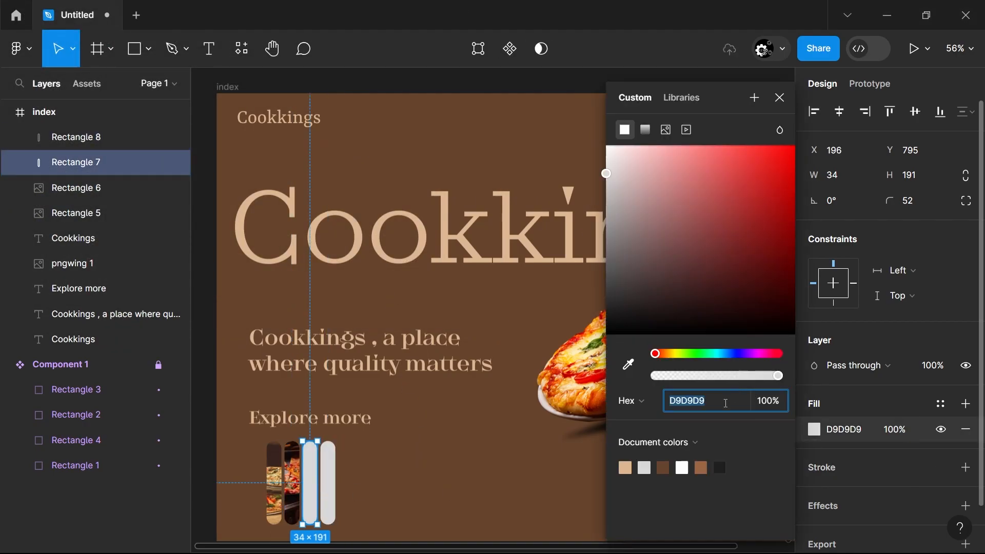
{"action": "left_click", "coordinate": [666, 130]}
{"action": "left_click", "coordinate": [701, 239]}
{"action": "double_click", "coordinate": [221, 162]}
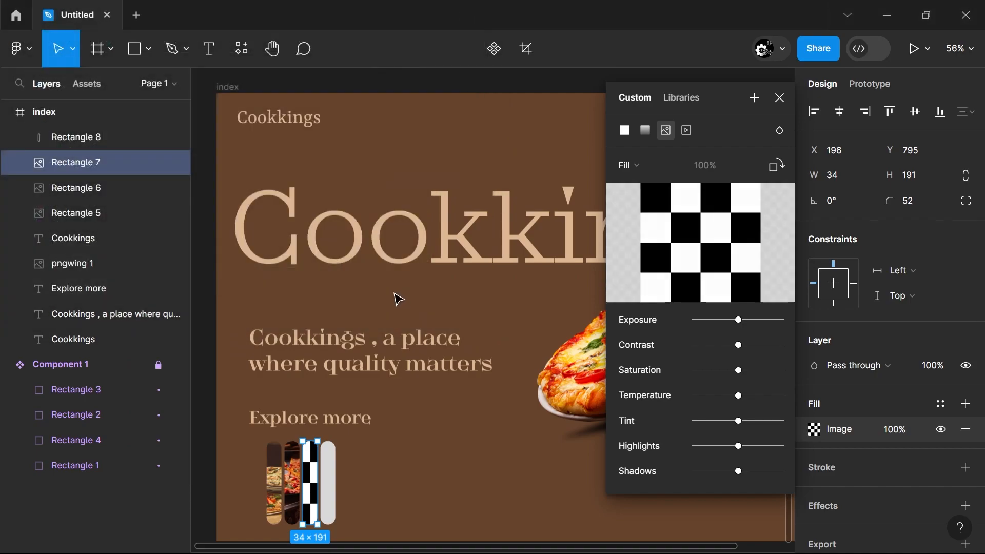
{"action": "left_click", "coordinate": [436, 480]}
Fill the fourth pill, Rectangle 8, with the image pexels-edward-eyer-1049620.jpg
{"action": "left_click", "coordinate": [328, 482]}
{"action": "left_click", "coordinate": [816, 430]}
{"action": "left_click", "coordinate": [666, 131]}
{"action": "left_click", "coordinate": [682, 243]}
{"action": "double_click", "coordinate": [303, 183]}
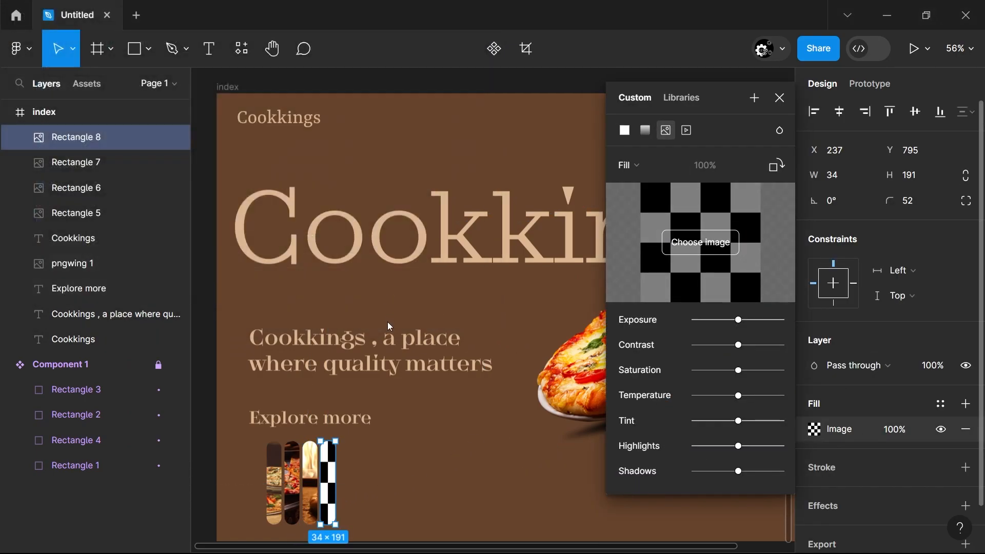
{"action": "left_click", "coordinate": [408, 486]}
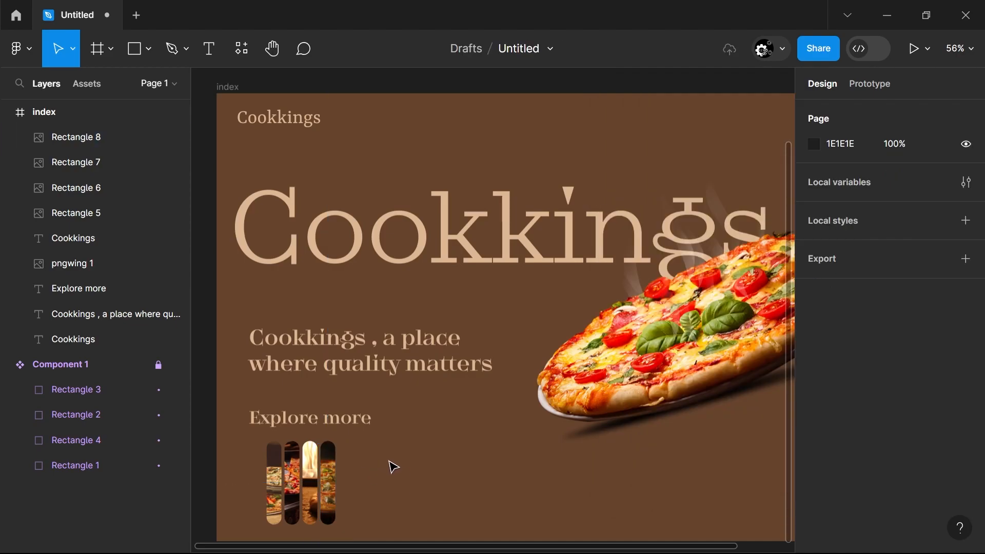
Enlarge all four image pills with locked proportions to about 46.6 wide by 261.78 high
{"action": "left_click_drag", "start_coordinate": [245, 452], "coordinate": [388, 514]}
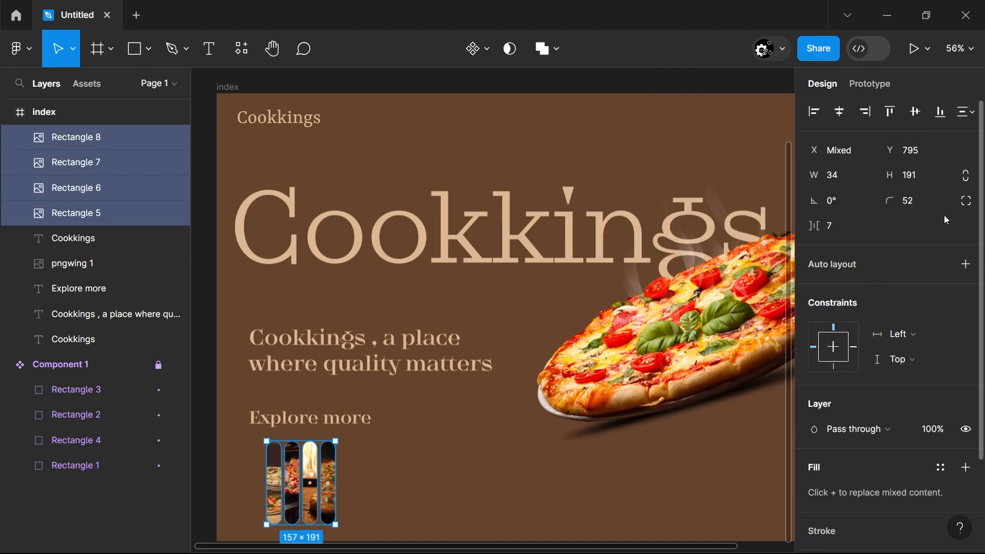
{"action": "left_click", "coordinate": [937, 184]}
{"action": "type", "text": "260"}
{"action": "left_click", "coordinate": [863, 186]}
{"action": "key", "text": "Up"}
{"action": "left_click", "coordinate": [713, 501]}
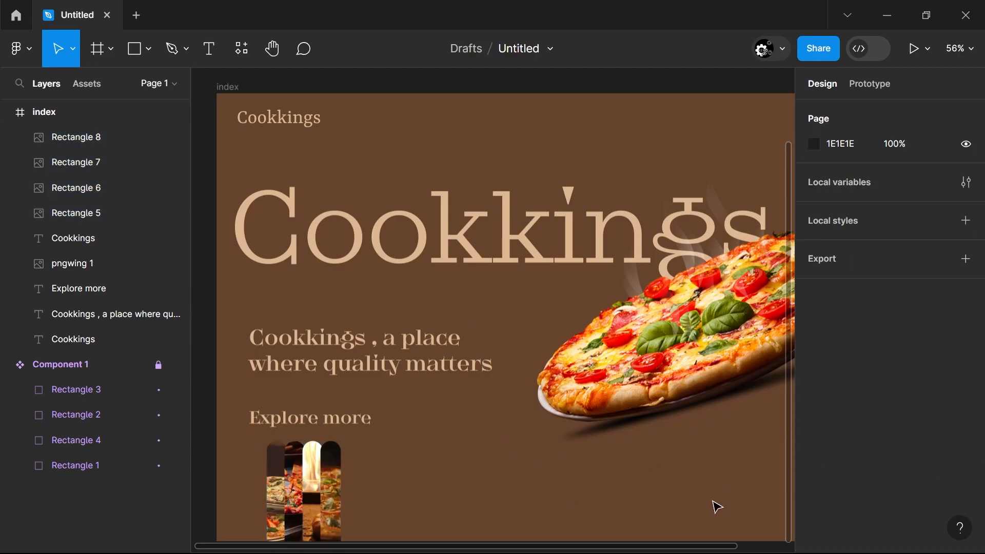
Try to move the last pill aside and tidy up the spacing of all four pills
{"action": "left_click_drag", "start_coordinate": [339, 503], "coordinate": [359, 498]}
{"action": "left_click_drag", "start_coordinate": [434, 494], "coordinate": [256, 497]}
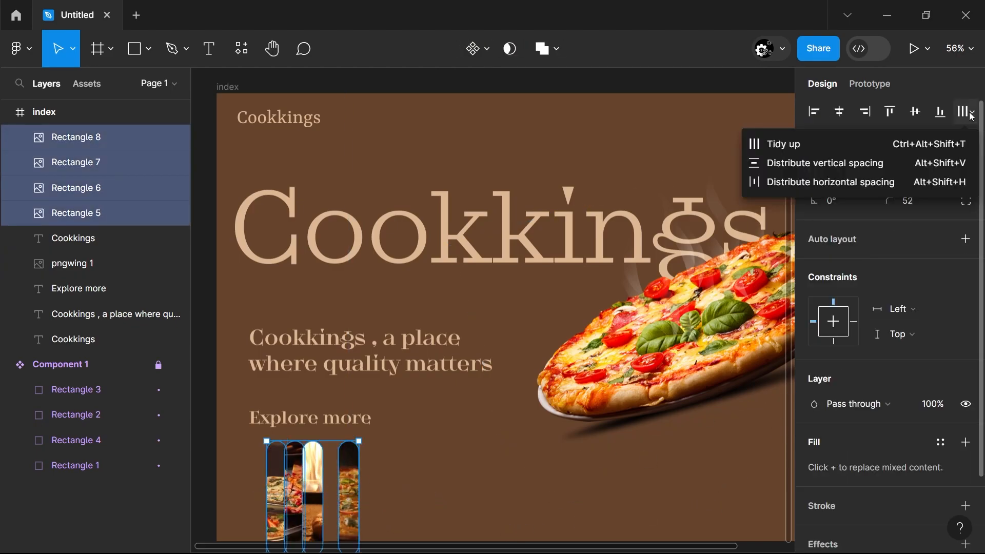
{"action": "left_click", "coordinate": [967, 112]}
{"action": "left_click", "coordinate": [357, 504]}
{"action": "left_click_drag", "start_coordinate": [334, 504], "coordinate": [246, 500]}
{"action": "left_click", "coordinate": [972, 112]}
{"action": "left_click", "coordinate": [916, 146]}
{"action": "left_click", "coordinate": [405, 474]}
Move the last image pill to X 278 and space the four pills evenly so they no longer overlap
{"action": "left_click_drag", "start_coordinate": [336, 484], "coordinate": [359, 484]}
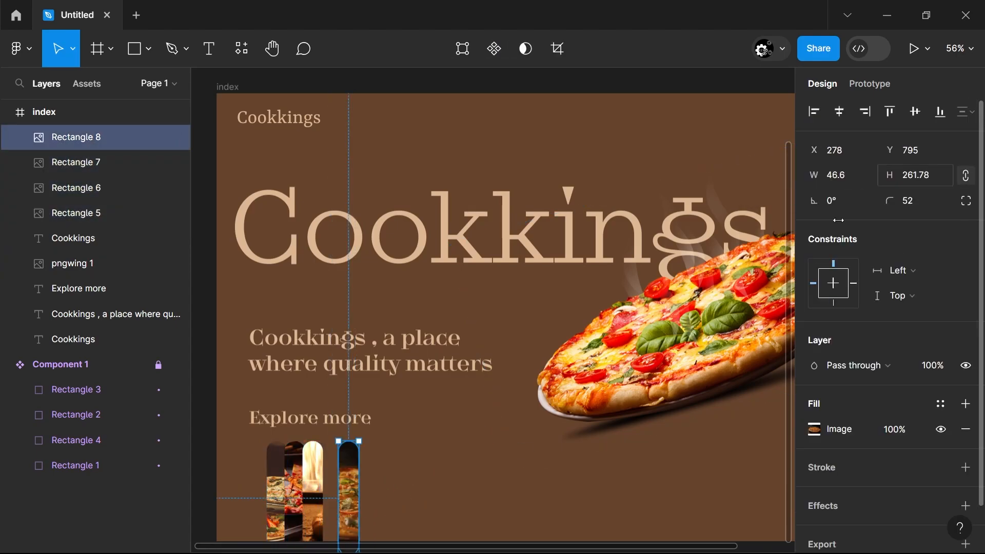
{"action": "left_click", "coordinate": [456, 488]}
{"action": "left_click_drag", "start_coordinate": [281, 482], "coordinate": [322, 485]}
{"action": "left_click_drag", "start_coordinate": [411, 496], "coordinate": [254, 497]}
{"action": "left_click", "coordinate": [972, 112]}
{"action": "left_click", "coordinate": [411, 449]}
Shorten the four image pills so their lower ends sit just inside the frame's bottom edge
{"action": "scroll", "coordinate": [451, 401], "scroll_direction": "down", "scroll_amount": 3}
{"action": "left_click_drag", "start_coordinate": [450, 400], "coordinate": [235, 434]}
{"action": "left_click_drag", "start_coordinate": [360, 458], "coordinate": [353, 442]}
{"action": "left_click", "coordinate": [373, 477]}
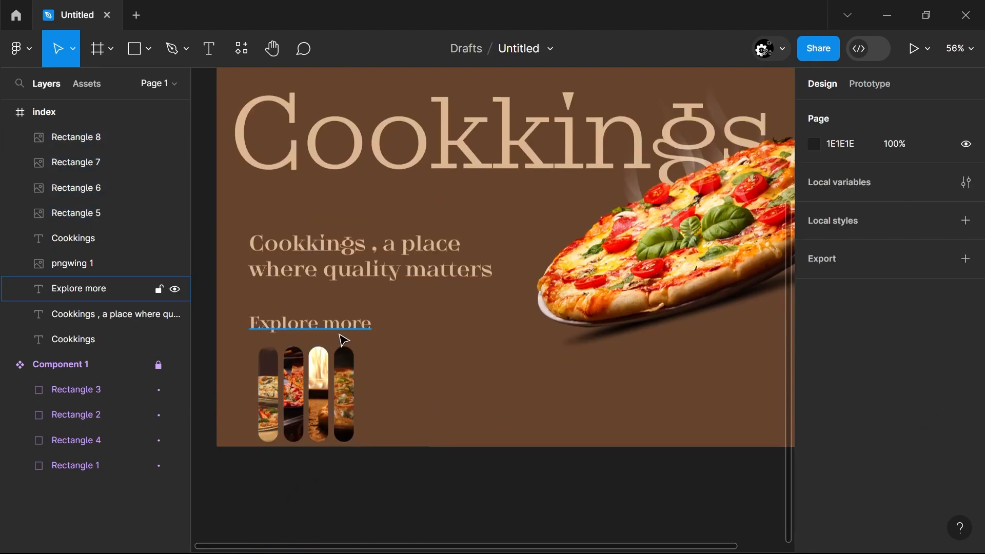
Nudge the "Explore more" label and shift the row of image pills to the right beneath it
{"action": "left_click", "coordinate": [269, 390]}
{"action": "left_click_drag", "start_coordinate": [471, 393], "coordinate": [267, 408]}
{"action": "left_click_drag", "start_coordinate": [295, 409], "coordinate": [300, 377]}
{"action": "mouse_move", "coordinate": [298, 334]}
{"action": "left_mouse_down"}
{"action": "mouse_move", "coordinate": [296, 342]}
{"action": "mouse_move", "coordinate": [293, 332]}
{"action": "left_mouse_up"}
{"action": "left_click_drag", "start_coordinate": [441, 401], "coordinate": [310, 399]}
{"action": "left_click", "coordinate": [388, 483]}
{"action": "left_click_drag", "start_coordinate": [461, 300], "coordinate": [333, 378]}
{"action": "left_click", "coordinate": [387, 484]}
Duplicate the small logo text to X 927, Y 29, change it to "Store", and add two copies beside it
{"action": "scroll", "coordinate": [387, 484], "scroll_direction": "down", "scroll_amount": 3}
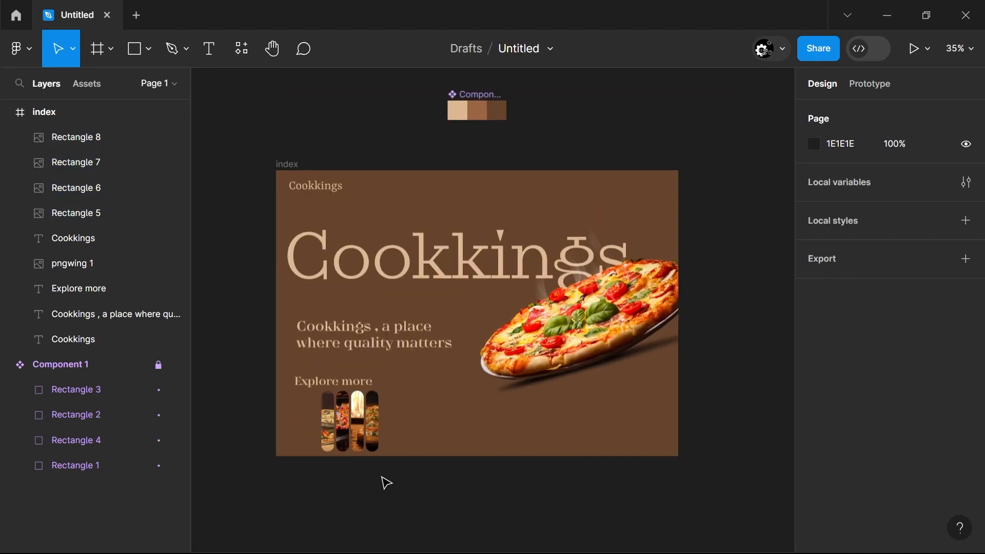
{"action": "left_click_drag", "start_coordinate": [342, 191], "coordinate": [550, 199]}
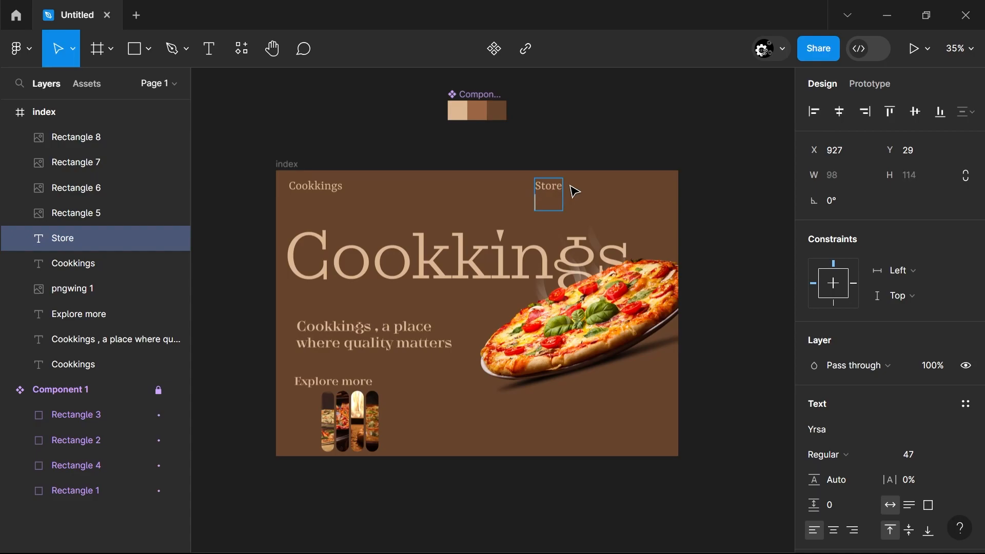
{"action": "left_click_drag", "start_coordinate": [560, 195], "coordinate": [649, 195]}
Change the text of the first two "Store" links to "About" and "Contact"
{"action": "double_click", "coordinate": [553, 194]}
{"action": "type", "text": "a"}
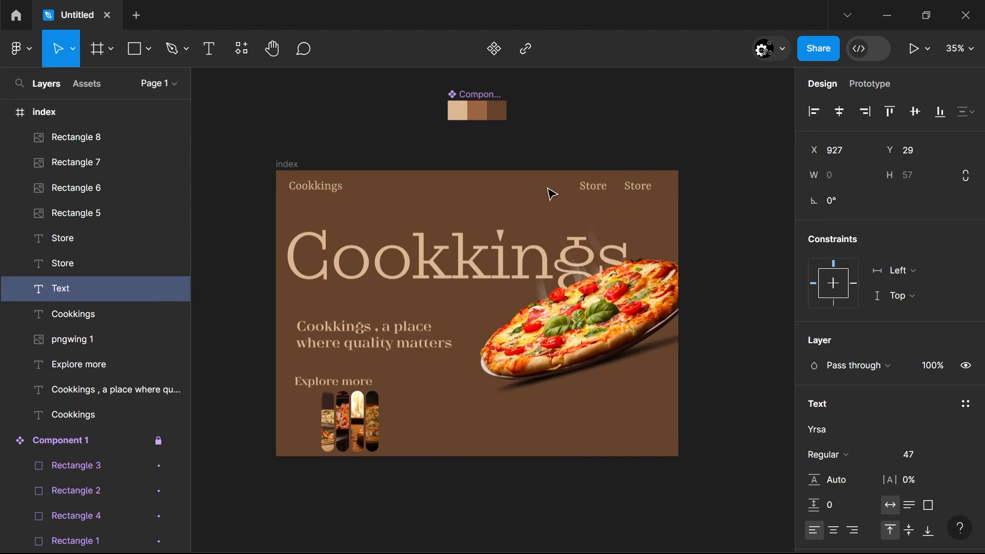
{"action": "left_click", "coordinate": [601, 191]}
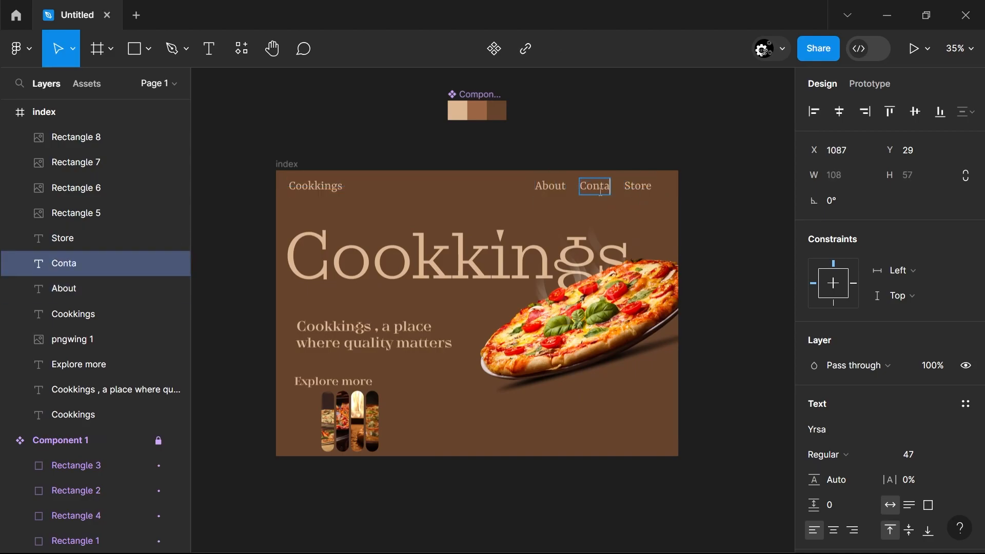
Shift the "Store" link right and distribute the About, Contact and Store links horizontally, about 49 apart
{"action": "left_click", "coordinate": [638, 193]}
{"action": "left_click", "coordinate": [761, 216]}
{"action": "mouse_move", "coordinate": [645, 192]}
{"action": "left_mouse_down"}
{"action": "mouse_move", "coordinate": [653, 192]}
{"action": "mouse_move", "coordinate": [643, 193]}
{"action": "left_mouse_up"}
{"action": "left_click", "coordinate": [644, 197]}
{"action": "left_click", "coordinate": [648, 189]}
{"action": "left_click", "coordinate": [607, 188], "text": "shift"}
{"action": "left_click", "coordinate": [556, 188], "text": "shift"}
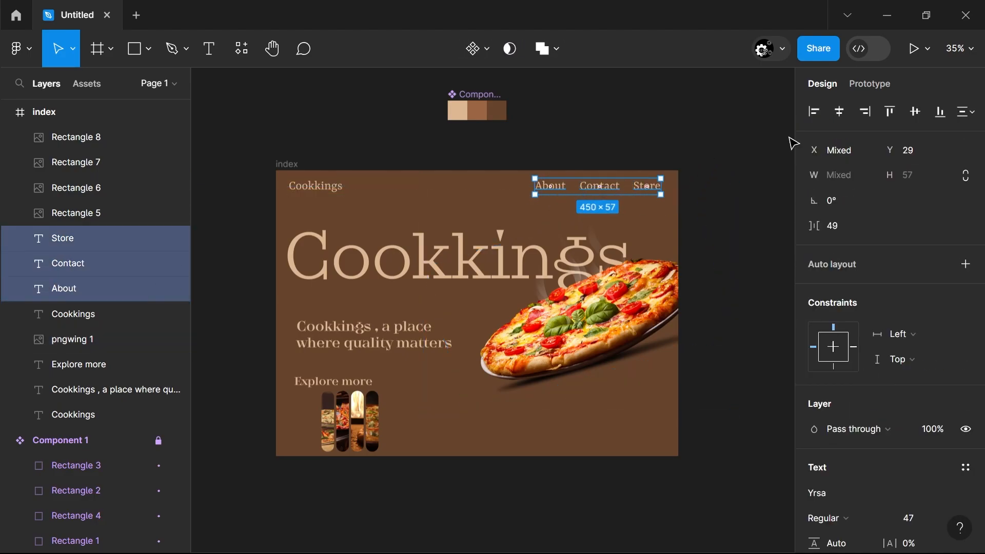
{"action": "left_click", "coordinate": [971, 112]}
{"action": "left_click", "coordinate": [887, 182]}
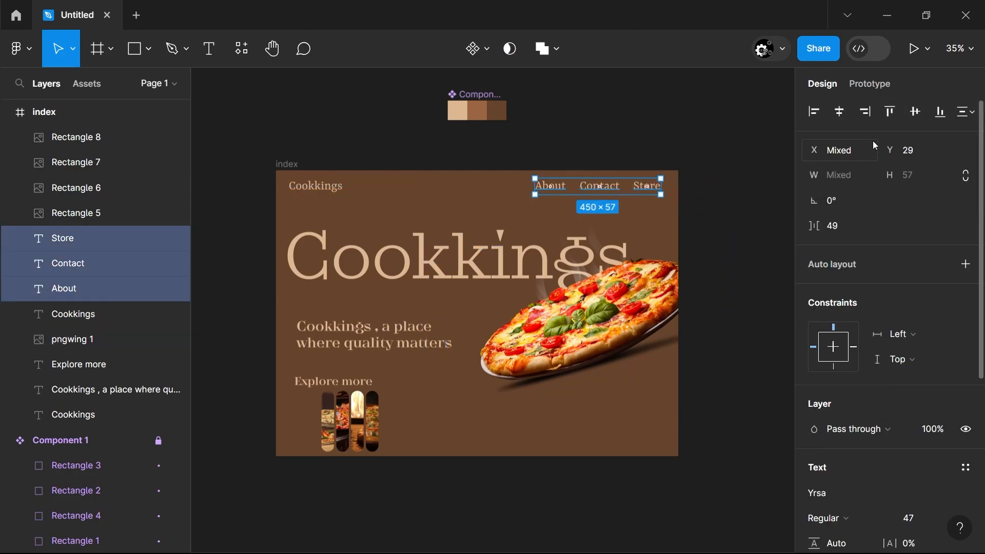
{"action": "left_click", "coordinate": [771, 194]}
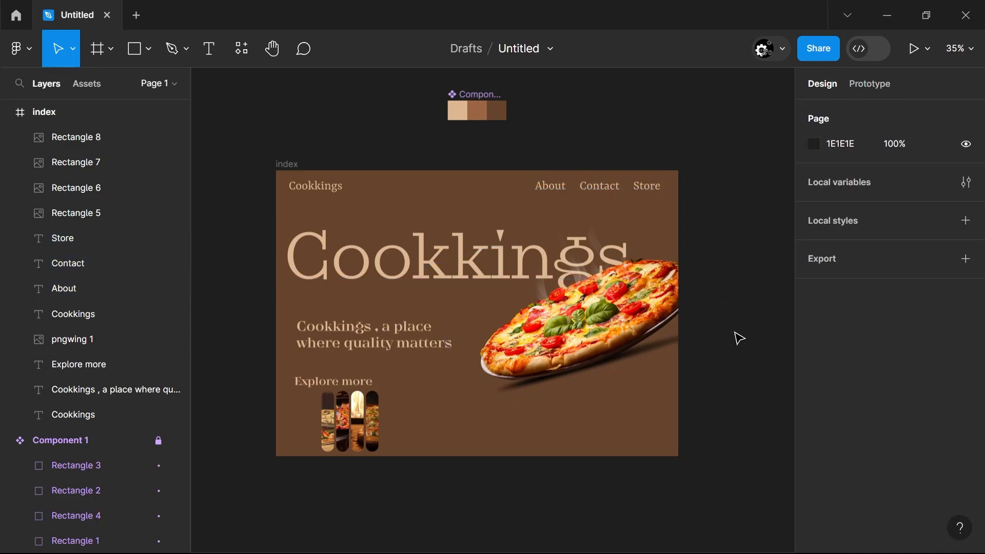
Move the image pills below the pizza, and place the pizza at X 577, Y 305.71, layered above the adjacent Cookkings text
{"action": "left_click_drag", "start_coordinate": [303, 426], "coordinate": [592, 432]}
{"action": "left_click", "coordinate": [91, 341]}
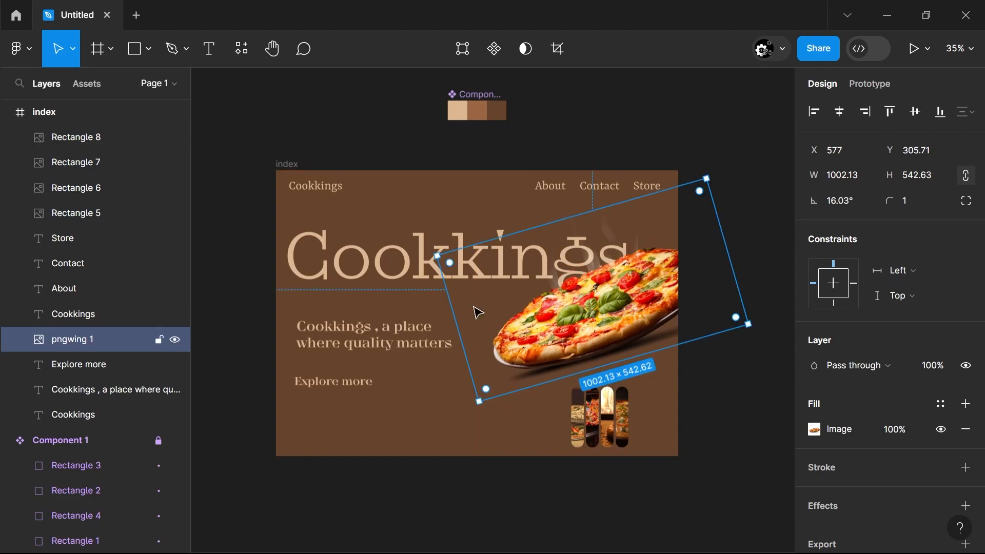
{"action": "left_click_drag", "start_coordinate": [93, 418], "coordinate": [107, 308]}
{"action": "left_click", "coordinate": [211, 414]}
Move the "Explore more" label to X 920, Y 735 and shift the image pills right beneath it
{"action": "left_click_drag", "start_coordinate": [358, 382], "coordinate": [501, 389]}
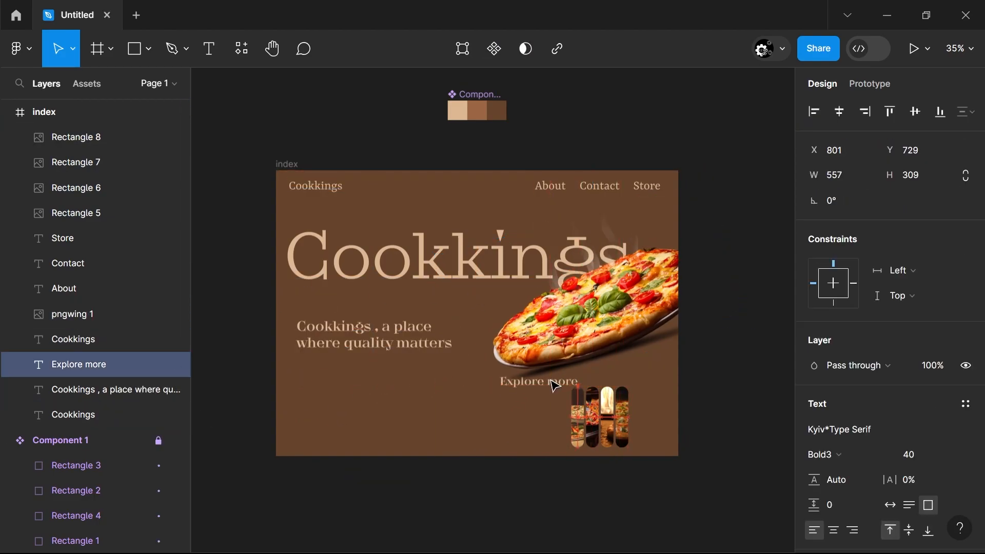
{"action": "left_click_drag", "start_coordinate": [638, 446], "coordinate": [575, 447]}
{"action": "left_click_drag", "start_coordinate": [636, 425], "coordinate": [609, 430]}
{"action": "left_click_drag", "start_coordinate": [475, 388], "coordinate": [530, 390]}
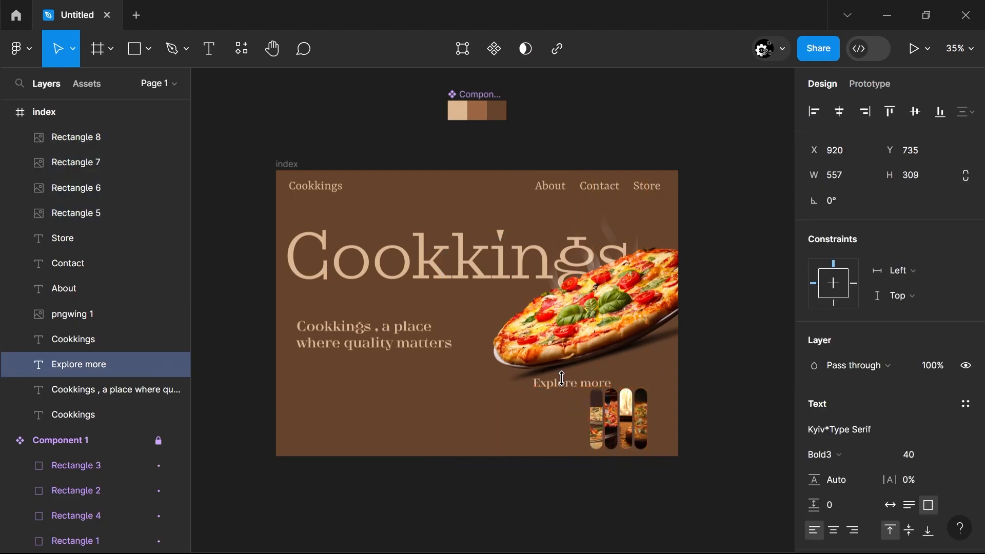
{"action": "left_click", "coordinate": [745, 434]}
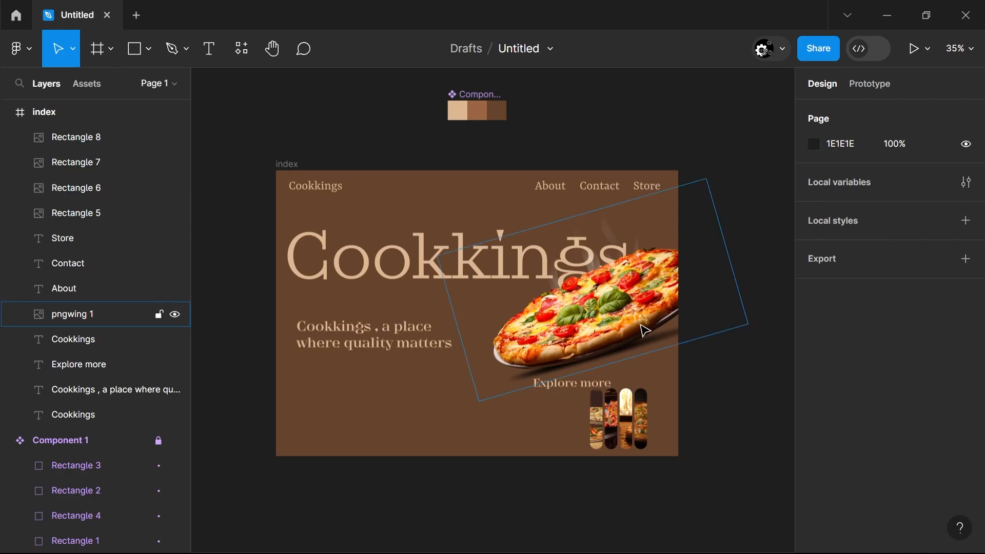
Draw a button rectangle about 293 by 99 below the tagline at X 46, Y 735, with corner radius 22
{"action": "key", "text": "r"}
{"action": "mouse_move", "coordinate": [293, 366]}
{"action": "left_mouse_down"}
{"action": "mouse_move", "coordinate": [376, 397]}
{"action": "mouse_move", "coordinate": [341, 393]}
{"action": "left_mouse_up"}
{"action": "left_click", "coordinate": [251, 458]}
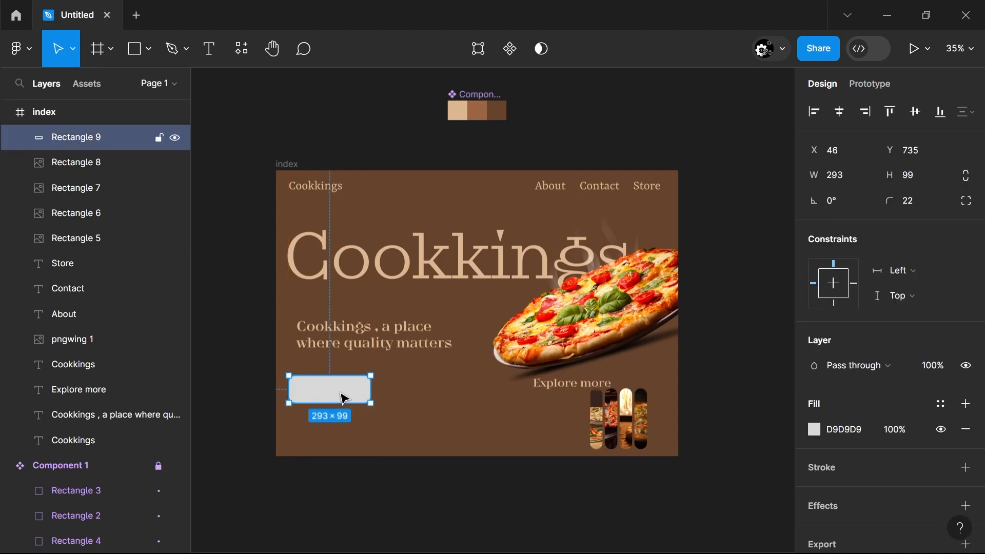
Replace the button rectangle's fill with an inside stroke in light tan DDB892, 6 thick
{"action": "left_click", "coordinate": [966, 467]}
{"action": "left_click", "coordinate": [967, 429]}
{"action": "left_click", "coordinate": [814, 468]}
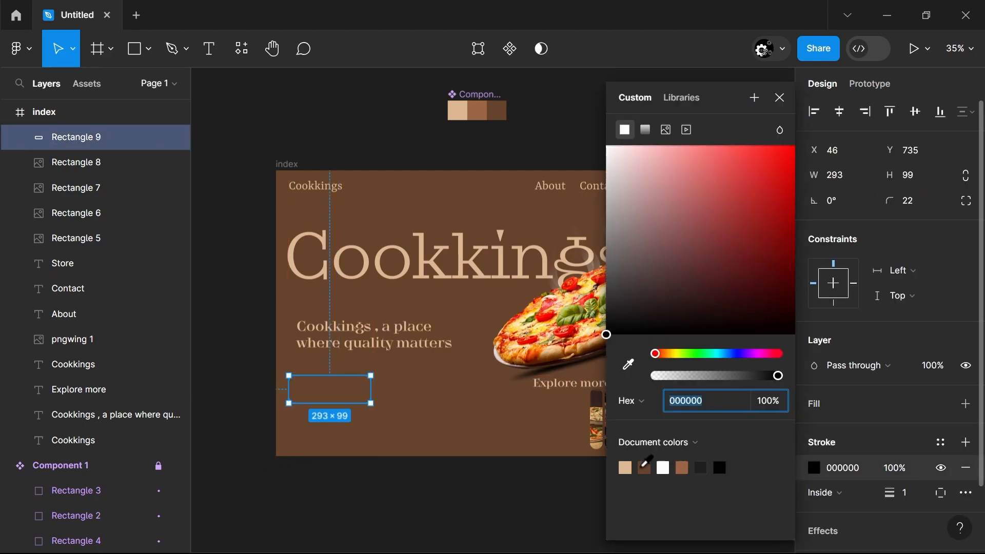
{"action": "left_click", "coordinate": [625, 467]}
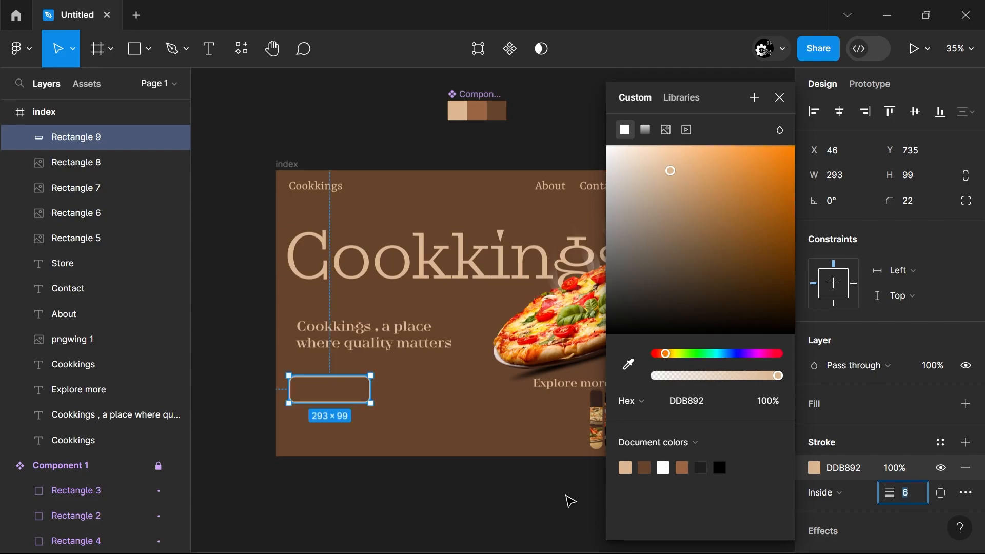
{"action": "left_click", "coordinate": [522, 495]}
{"action": "left_click", "coordinate": [369, 403]}
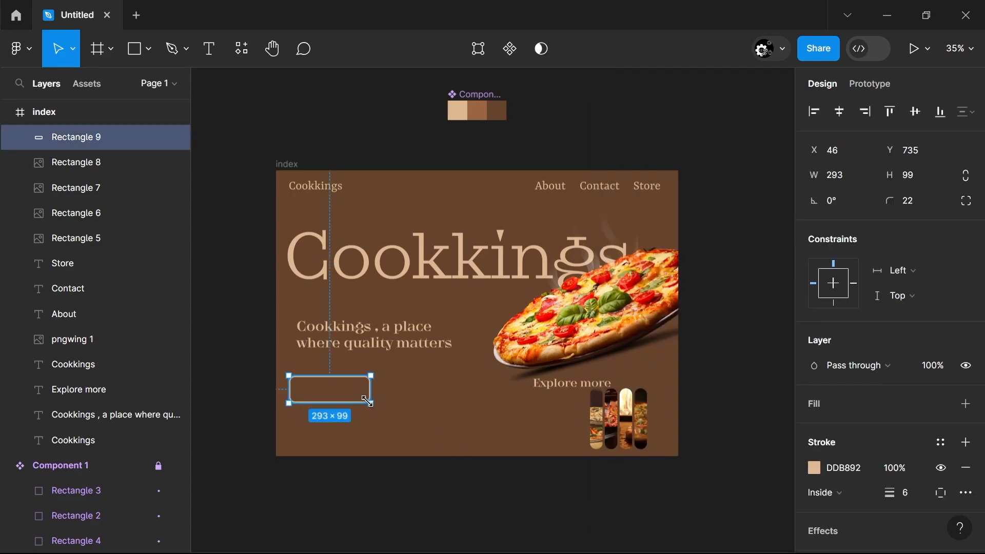
Enlarge the button rectangle below the tagline and put a copy of the navigation's Cookkings text inside it, reading "Visit Store"
{"action": "left_click_drag", "start_coordinate": [328, 389], "coordinate": [368, 404]}
{"action": "left_click", "coordinate": [328, 196]}
{"action": "left_click_drag", "start_coordinate": [330, 188], "coordinate": [353, 396]}
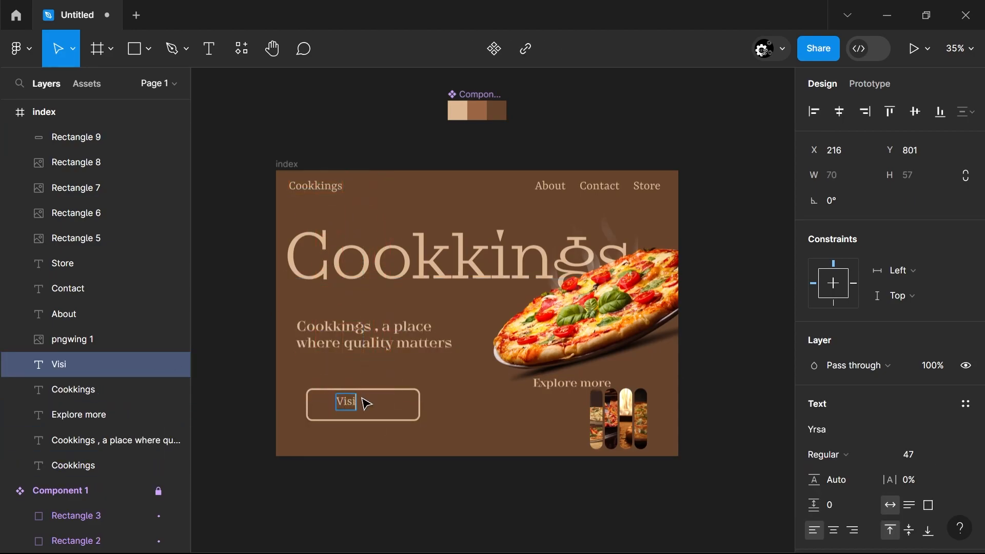
Set the "Visit Store" text's font size to 67
{"action": "left_click", "coordinate": [907, 455]}
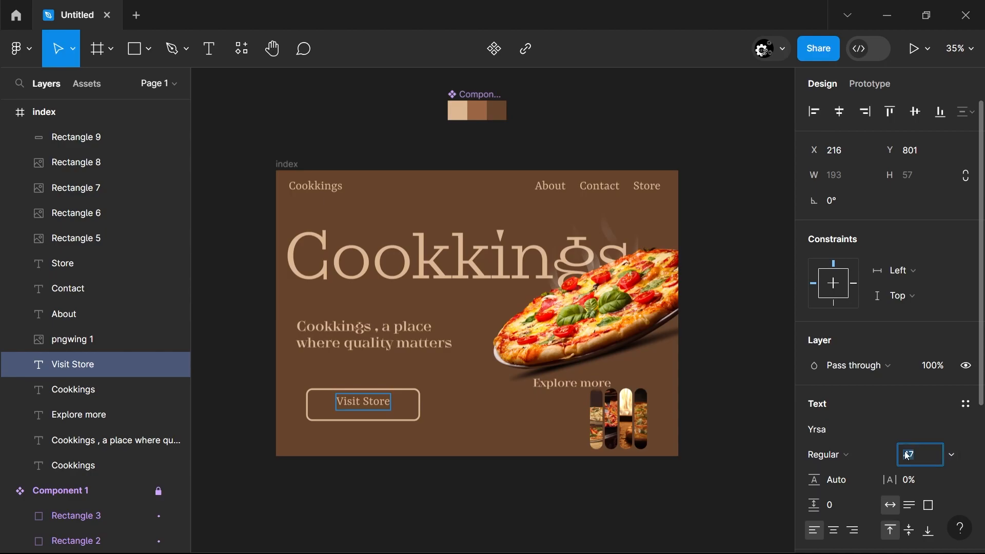
{"action": "left_click", "coordinate": [724, 418]}
{"action": "left_click", "coordinate": [904, 457]}
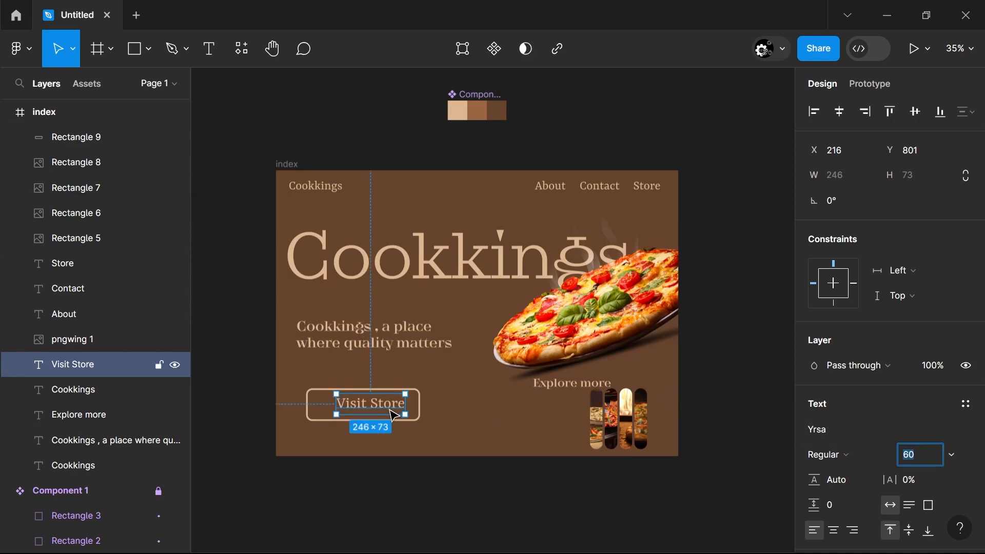
{"action": "key", "text": "Up"}
{"action": "key", "text": "Up"}
{"action": "key", "text": "Up"}
{"action": "key", "text": "Up"}
{"action": "key", "text": "Up"}
{"action": "key", "text": "Up"}
{"action": "key", "text": "Up"}
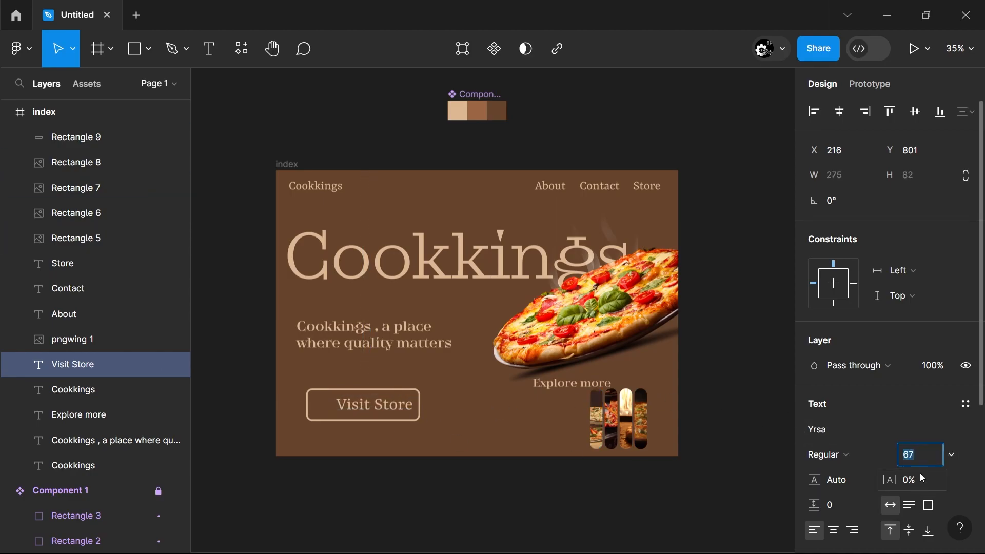
Centre the "Visit Store" text within the button outline and move both up closer to the tagline
{"action": "left_click", "coordinate": [319, 426], "text": "shift"}
{"action": "left_click", "coordinate": [759, 264]}
{"action": "left_click_drag", "start_coordinate": [426, 445], "coordinate": [323, 403]}
{"action": "left_click_drag", "start_coordinate": [368, 405], "coordinate": [368, 389]}
{"action": "left_click", "coordinate": [477, 405]}
Delete the "Explore more" label and move the four image pills left, beneath the pizza
{"action": "left_click", "coordinate": [581, 395]}
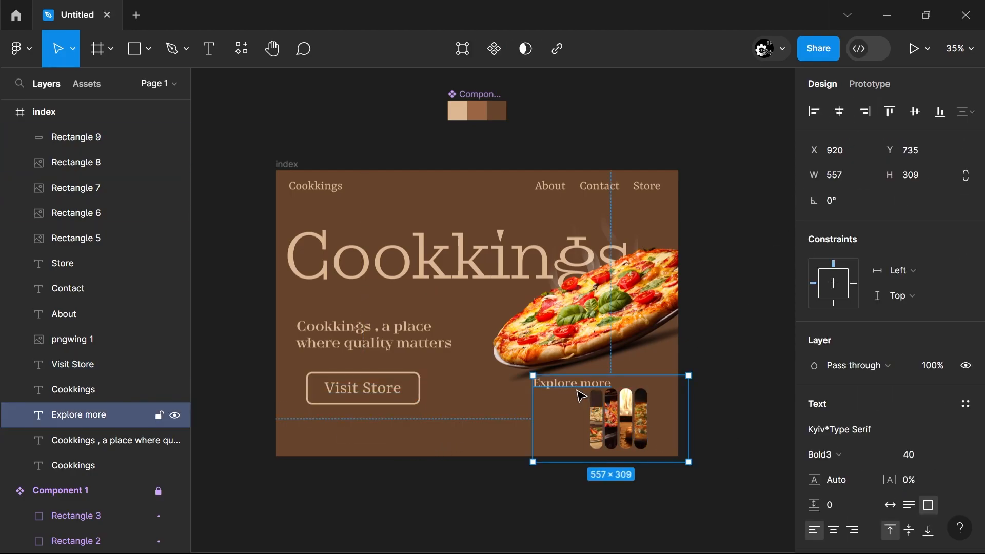
{"action": "key", "text": "Delete"}
{"action": "left_click_drag", "start_coordinate": [684, 433], "coordinate": [570, 386]}
{"action": "left_click_drag", "start_coordinate": [625, 427], "coordinate": [469, 426]}
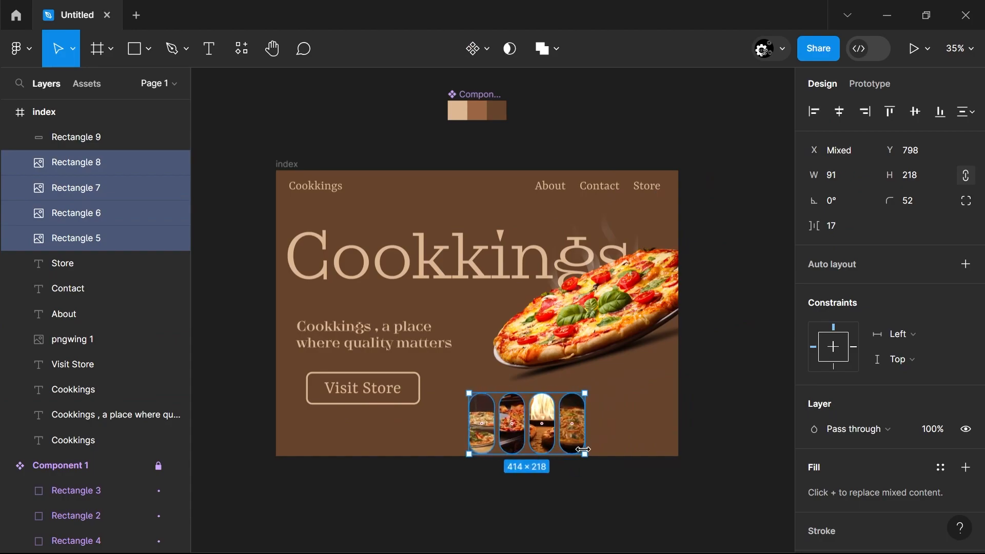
{"action": "left_click_drag", "start_coordinate": [585, 454], "coordinate": [580, 522]}
{"action": "left_click", "coordinate": [561, 495]}
{"action": "key", "text": "ctrl+z"}
{"action": "key", "text": "ctrl+z"}
{"action": "key", "text": "ctrl+z"}
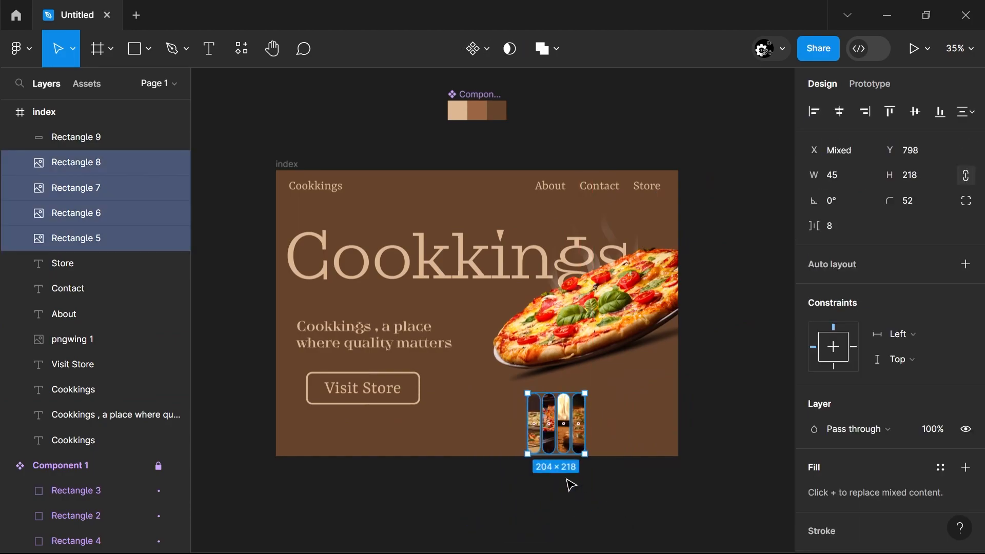
Widen the four image pills and flatten them to about 68 high, forming a horizontal row along the frame's lower edge
{"action": "left_click", "coordinate": [571, 484]}
{"action": "left_click_drag", "start_coordinate": [677, 494], "coordinate": [670, 440]}
{"action": "left_click_drag", "start_coordinate": [528, 416], "coordinate": [445, 416]}
{"action": "left_click_drag", "start_coordinate": [551, 392], "coordinate": [551, 421]}
{"action": "left_click", "coordinate": [517, 507]}
Duplicate the index frame four times, with one copy beneath it and three in a column beside
{"action": "scroll", "coordinate": [517, 477], "scroll_direction": "down", "scroll_amount": 1}
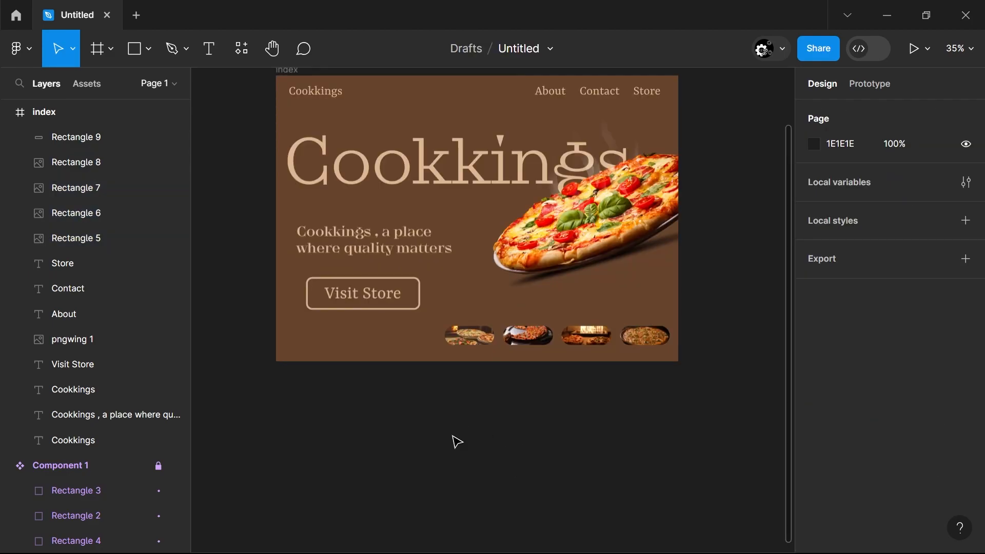
{"action": "scroll", "coordinate": [455, 440], "scroll_direction": "down", "scroll_amount": 1}
{"action": "left_click", "coordinate": [323, 142]}
{"action": "left_click_drag", "start_coordinate": [428, 208], "coordinate": [436, 456]}
{"action": "scroll", "coordinate": [435, 456], "scroll_direction": "down", "scroll_amount": 3}
{"action": "left_click_drag", "start_coordinate": [371, 246], "coordinate": [723, 430]}
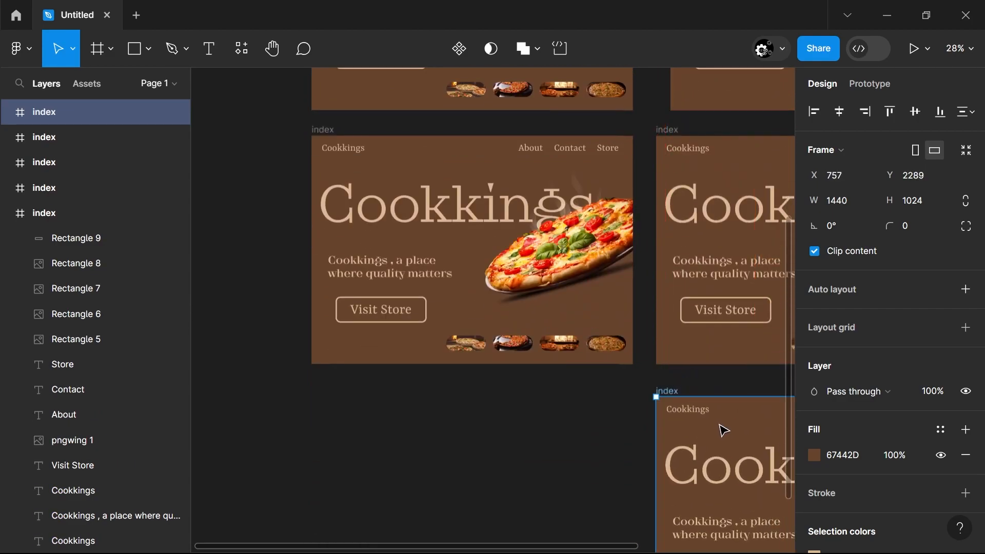
{"action": "left_click", "coordinate": [610, 437]}
{"action": "scroll", "coordinate": [678, 115], "scroll_direction": "up", "scroll_amount": 3}
{"action": "left_click_drag", "start_coordinate": [688, 161], "coordinate": [681, 164]}
{"action": "left_click", "coordinate": [678, 149]}
{"action": "left_click", "coordinate": [674, 164]}
{"action": "left_click", "coordinate": [684, 150]}
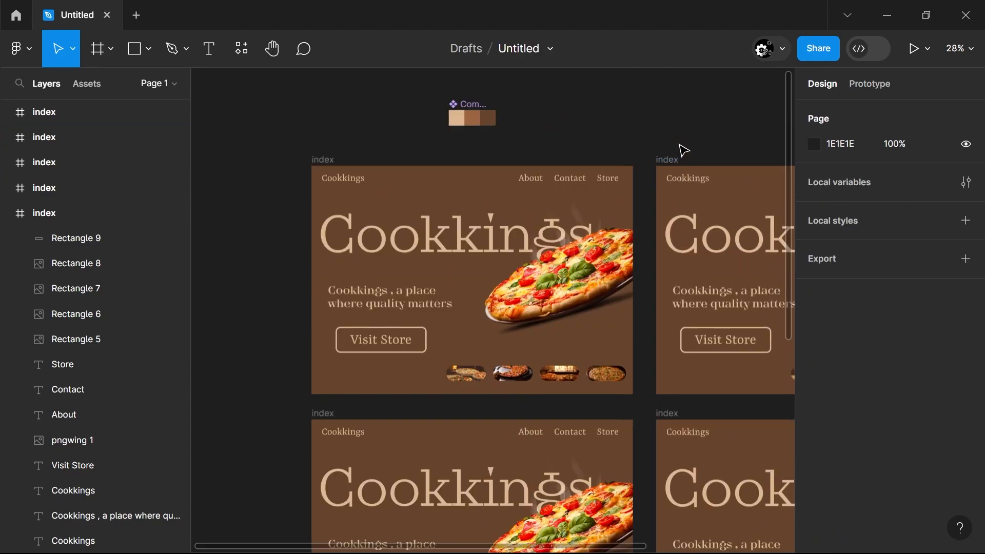
In the frame below the original, narrow the other pills to about 96 and enlarge the first image to about 483 by 275 at X 587, Y 725
{"action": "scroll", "coordinate": [643, 354], "scroll_direction": "down", "scroll_amount": 4}
{"action": "left_click", "coordinate": [477, 445]}
{"action": "left_click", "coordinate": [501, 442]}
{"action": "left_click_drag", "start_coordinate": [631, 461], "coordinate": [557, 385]}
{"action": "left_click", "coordinate": [466, 440]}
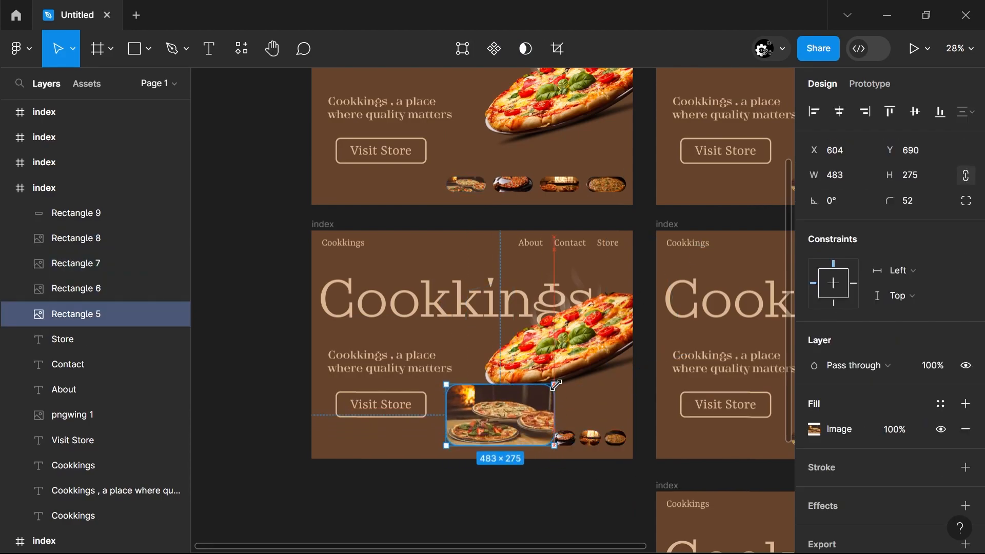
{"action": "left_click_drag", "start_coordinate": [535, 426], "coordinate": [534, 436]}
{"action": "left_click", "coordinate": [532, 493]}
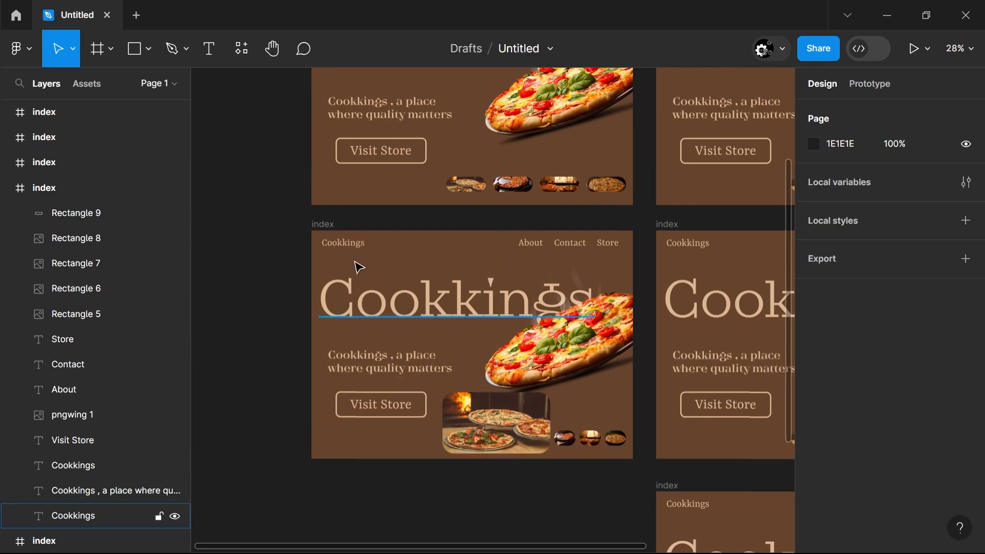
Delete the three duplicate index frames in the second column
{"action": "scroll", "coordinate": [490, 474], "scroll_direction": "down", "scroll_amount": 2}
{"action": "left_click_drag", "start_coordinate": [615, 168], "coordinate": [590, 109]}
{"action": "key", "text": "Delete"}
{"action": "scroll", "coordinate": [712, 537], "scroll_direction": "down", "scroll_amount": 2}
{"action": "key", "text": "Delete"}
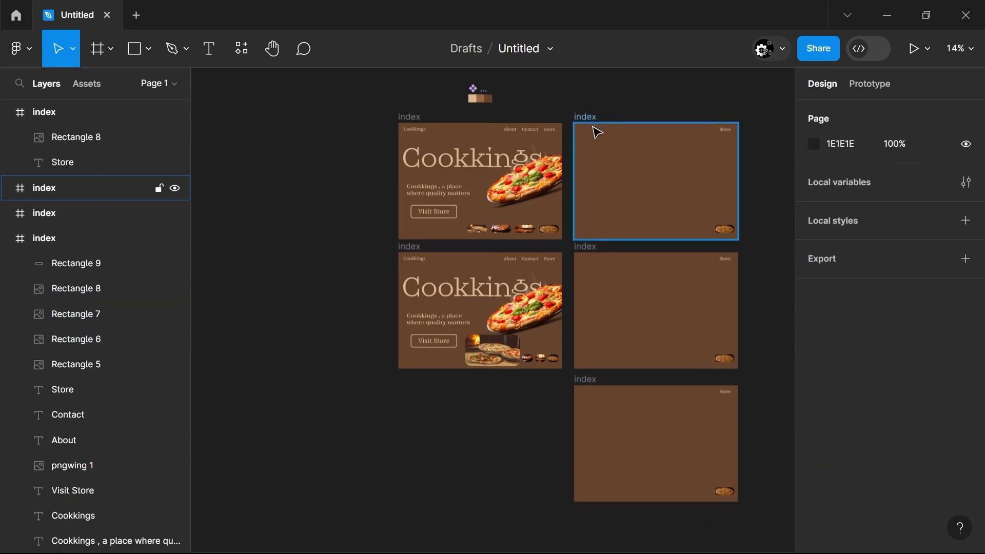
{"action": "left_click", "coordinate": [589, 132]}
{"action": "key", "text": "Delete"}
{"action": "left_click", "coordinate": [622, 293]}
{"action": "key", "text": "Delete"}
{"action": "left_click", "coordinate": [577, 405]}
{"action": "key", "text": "Delete"}
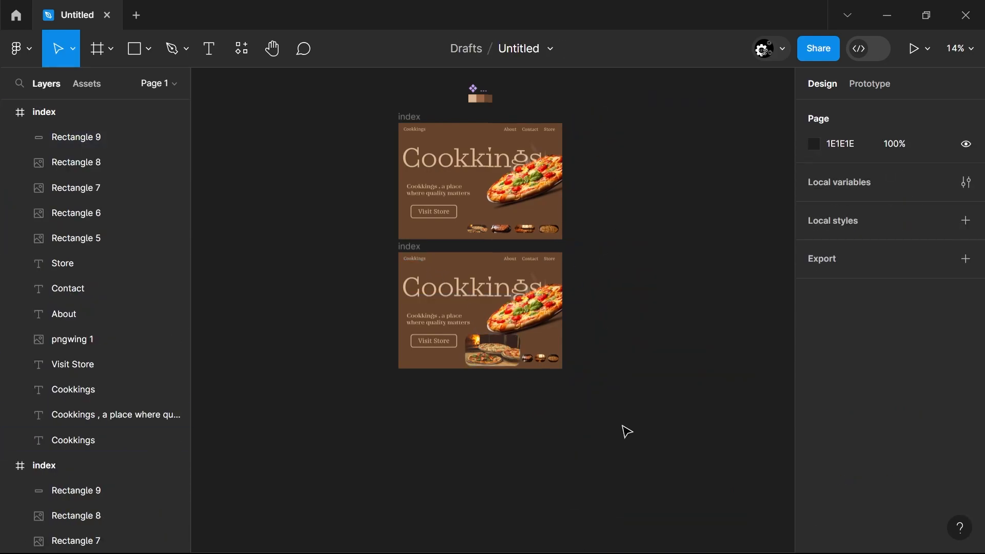
Duplicate the frame with the enlarged first image three times into a column beside the two existing frames
{"action": "left_click_drag", "start_coordinate": [543, 449], "coordinate": [461, 325]}
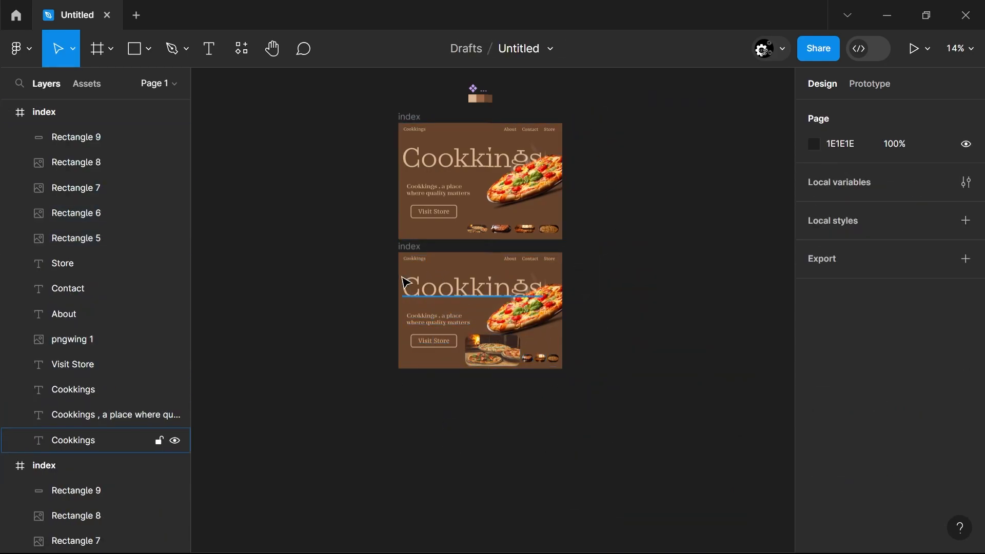
{"action": "left_click", "coordinate": [408, 247]}
{"action": "left_click_drag", "start_coordinate": [418, 252], "coordinate": [610, 393]}
{"action": "left_click", "coordinate": [525, 491]}
{"action": "scroll", "coordinate": [525, 490], "scroll_direction": "right", "scroll_amount": 2}
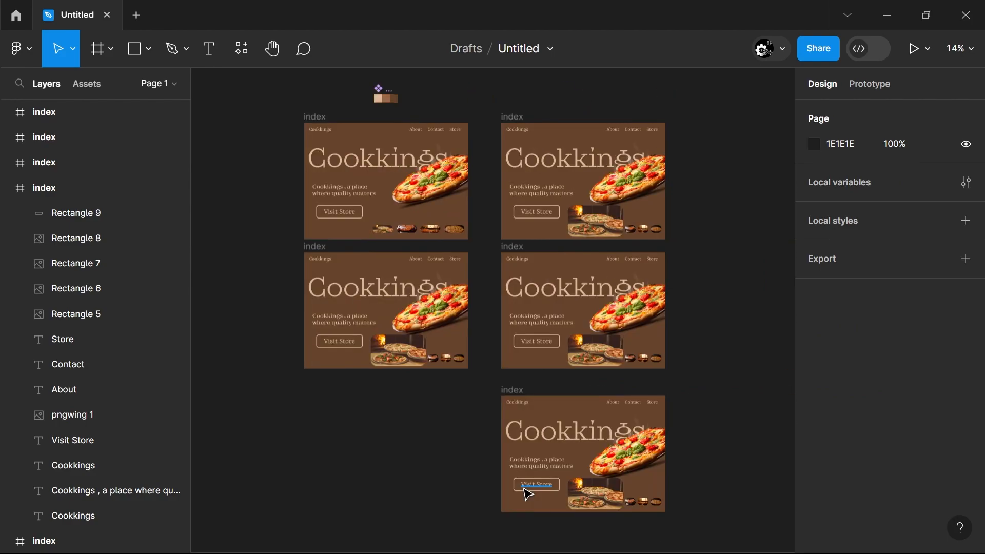
In the second column's first frame, enlarge the second image pill to a height of 275 with locked proportions and move it to X 1087, Y 725
{"action": "scroll", "coordinate": [574, 323], "scroll_direction": "up", "scroll_amount": 4}
{"action": "scroll", "coordinate": [605, 412], "scroll_direction": "up", "scroll_amount": 5}
{"action": "left_click", "coordinate": [614, 385]}
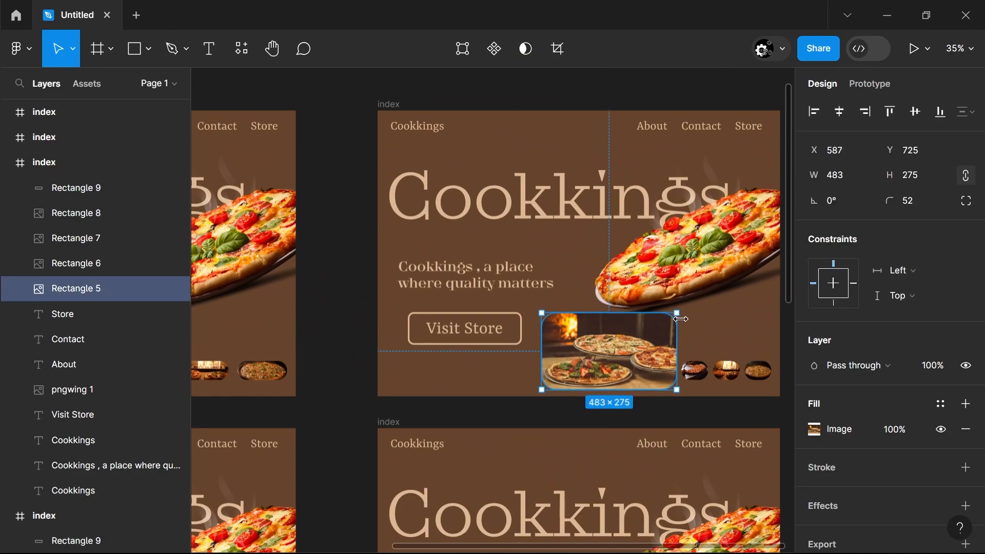
{"action": "left_click", "coordinate": [719, 371]}
{"action": "left_click", "coordinate": [645, 361]}
{"action": "left_click", "coordinate": [692, 374]}
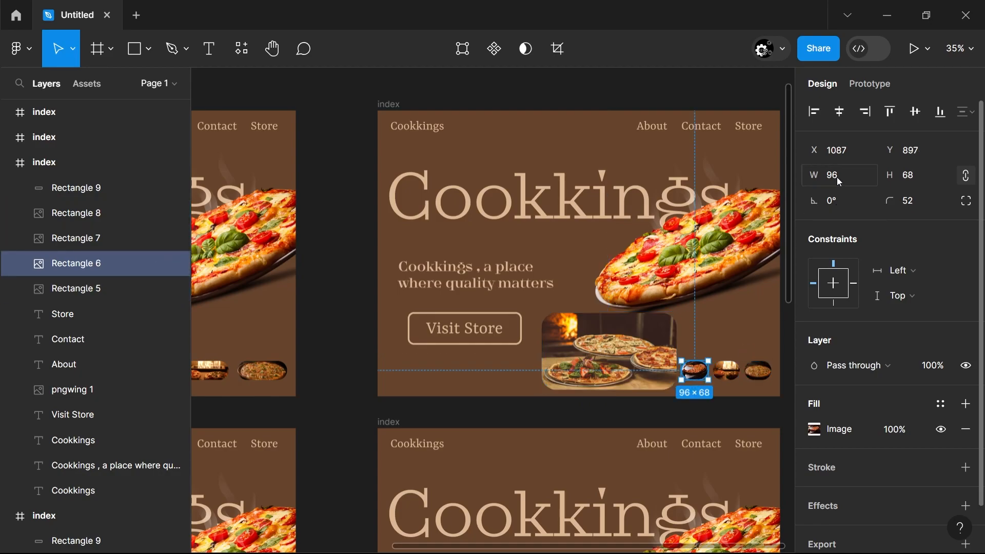
{"action": "left_click", "coordinate": [837, 177]}
{"action": "type", "text": "483"}
{"action": "left_click", "coordinate": [912, 177]}
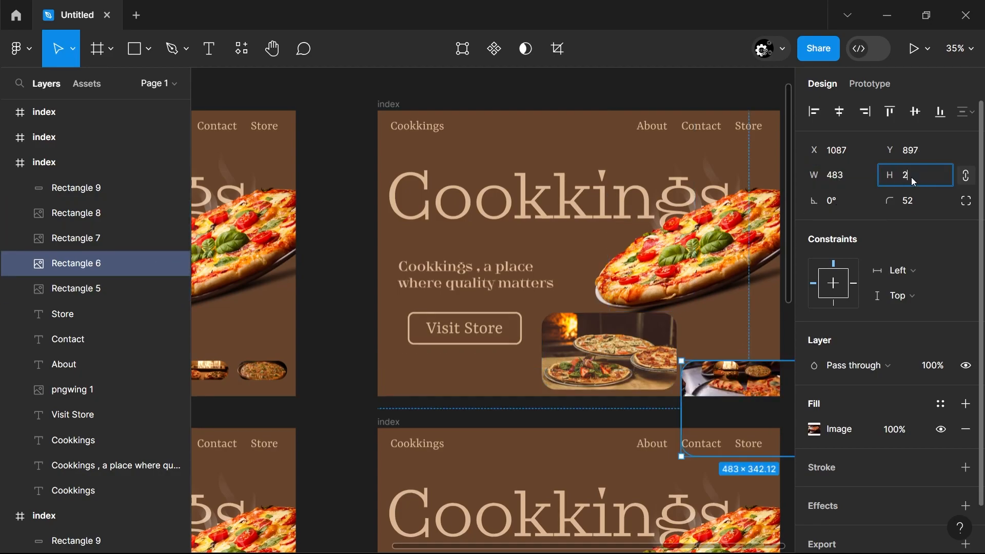
{"action": "type", "text": "275"}
{"action": "key", "text": "Return"}
{"action": "left_click_drag", "start_coordinate": [787, 364], "coordinate": [786, 318]}
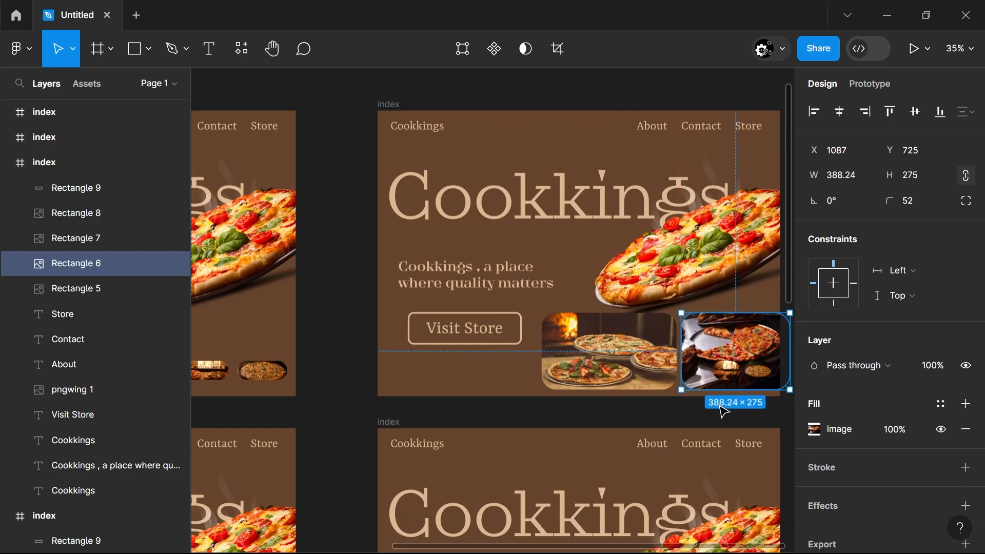
{"action": "left_click", "coordinate": [675, 416]}
Shrink the large first image in the same frame to a pill 96 wide
{"action": "left_click", "coordinate": [739, 378]}
{"action": "left_click", "coordinate": [669, 363]}
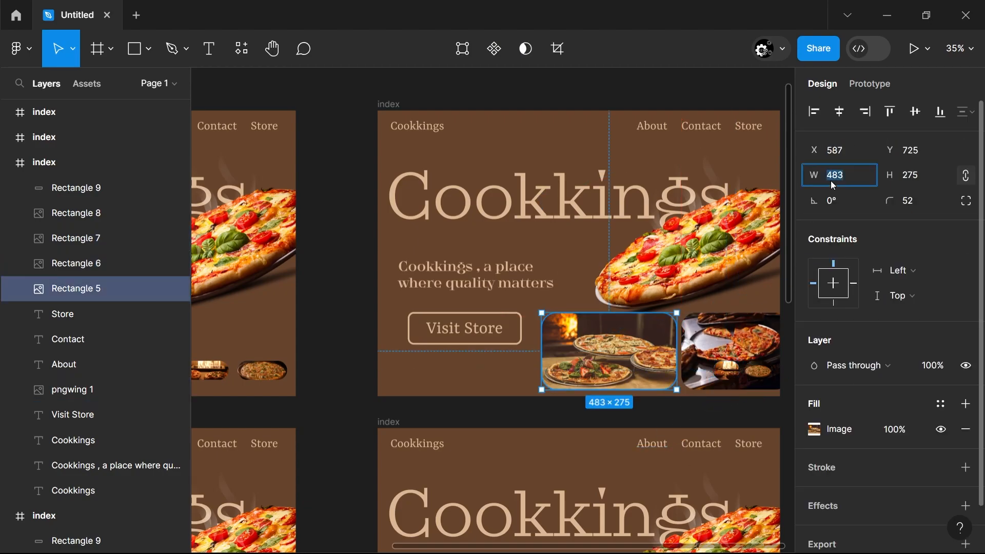
{"action": "type", "text": "96"}
{"action": "left_click", "coordinate": [907, 175]}
{"action": "type", "text": "68"}
{"action": "key", "text": "Return"}
{"action": "left_click", "coordinate": [858, 175]}
{"action": "type", "text": "96"}
{"action": "key", "text": "Return"}
Lower the small first pill into the pill row and shift the enlarged second image left, between it and the third pill
{"action": "left_click_drag", "start_coordinate": [555, 324], "coordinate": [566, 370]}
{"action": "left_click_drag", "start_coordinate": [693, 353], "coordinate": [611, 352]}
{"action": "left_click_drag", "start_coordinate": [566, 372], "coordinate": [586, 376]}
{"action": "left_click", "coordinate": [669, 409]}
{"action": "left_click", "coordinate": [577, 417]}
In the frame below, lift the large image aside and place the third pill at X 720 and the second at X 867, both Y 897
{"action": "scroll", "coordinate": [576, 419], "scroll_direction": "down", "scroll_amount": 2}
{"action": "scroll", "coordinate": [580, 424], "scroll_direction": "down", "scroll_amount": 2}
{"action": "left_click_drag", "start_coordinate": [585, 469], "coordinate": [622, 393]}
{"action": "left_click_drag", "start_coordinate": [726, 499], "coordinate": [623, 500]}
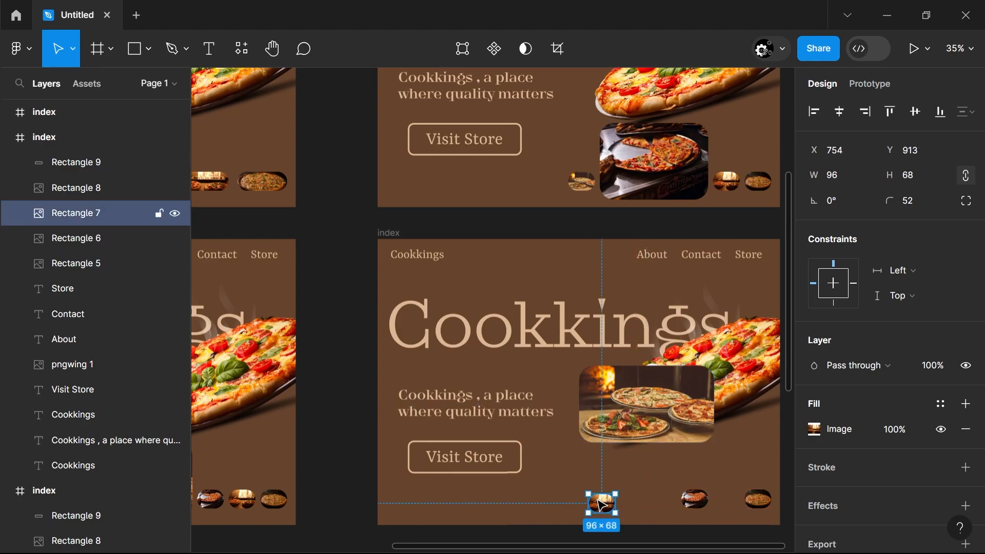
{"action": "left_click_drag", "start_coordinate": [601, 507], "coordinate": [593, 502]}
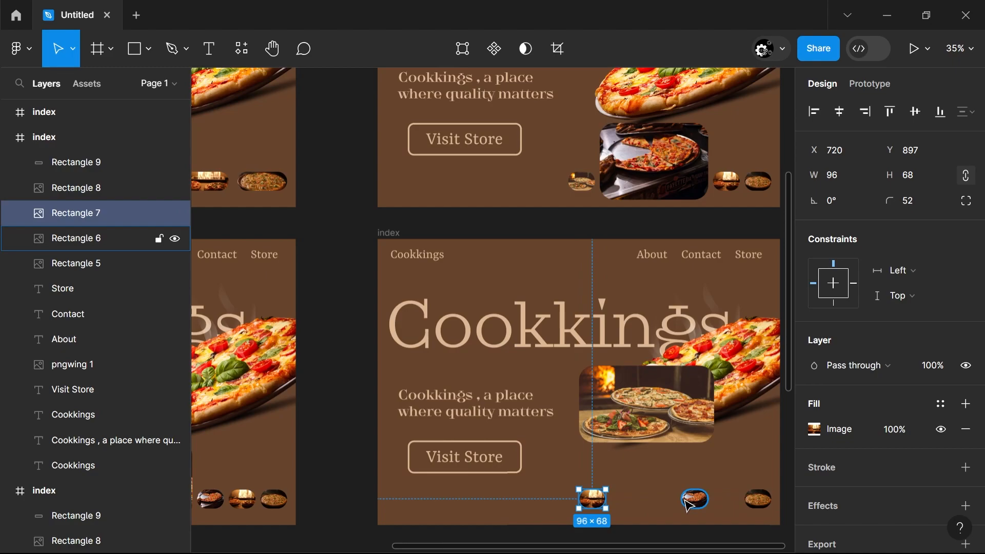
{"action": "left_click_drag", "start_coordinate": [689, 506], "coordinate": [637, 507]}
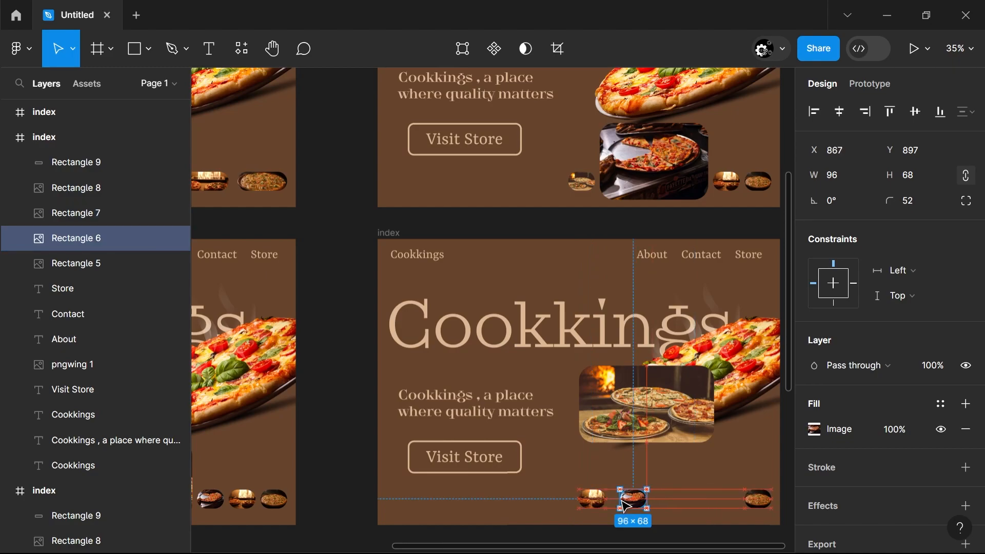
Place the large image at X 816, Y 722 and move the third and second pills to its left
{"action": "left_click_drag", "start_coordinate": [641, 434], "coordinate": [667, 508]}
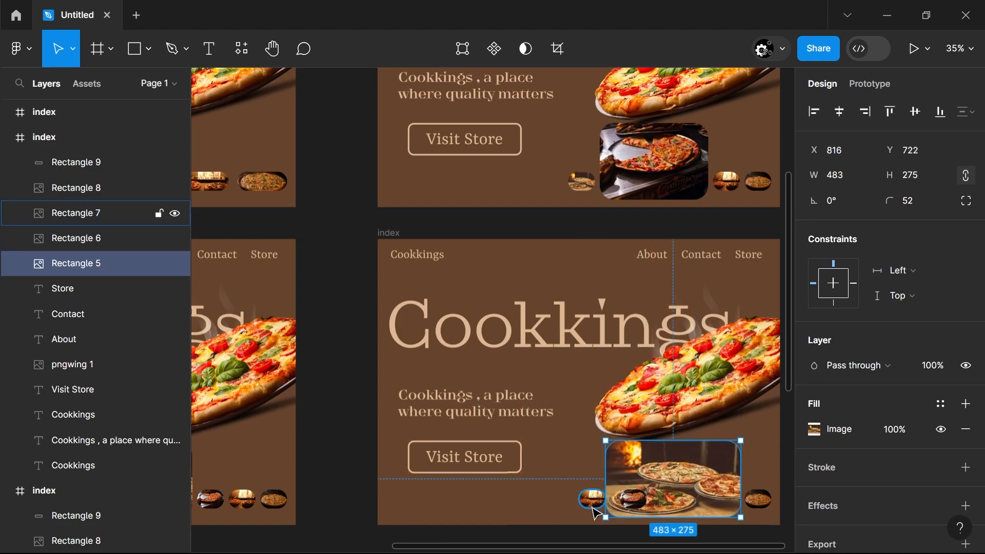
{"action": "left_click_drag", "start_coordinate": [594, 505], "coordinate": [567, 502]}
{"action": "left_click_drag", "start_coordinate": [634, 503], "coordinate": [600, 502]}
{"action": "left_click", "coordinate": [673, 478]}
{"action": "left_click", "coordinate": [791, 510]}
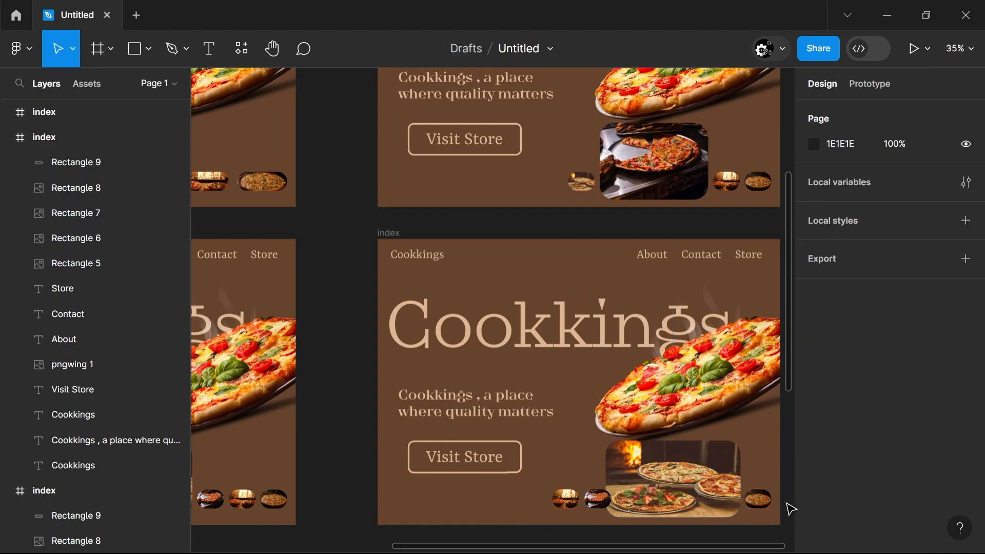
{"action": "left_click_drag", "start_coordinate": [785, 503], "coordinate": [554, 512]}
{"action": "left_click", "coordinate": [573, 501]}
{"action": "left_click_drag", "start_coordinate": [794, 510], "coordinate": [576, 503]}
{"action": "left_click", "coordinate": [972, 112]}
{"action": "left_click", "coordinate": [918, 144]}
{"action": "key", "text": "ctrl+z"}
Rearrange the third and second pills side by side at Y 897, directly before the large image
{"action": "left_click", "coordinate": [782, 458]}
{"action": "left_click_drag", "start_coordinate": [636, 505], "coordinate": [586, 502]}
{"action": "left_click", "coordinate": [750, 500]}
{"action": "left_click", "coordinate": [548, 517]}
{"action": "left_click", "coordinate": [558, 522]}
{"action": "left_click", "coordinate": [550, 501]}
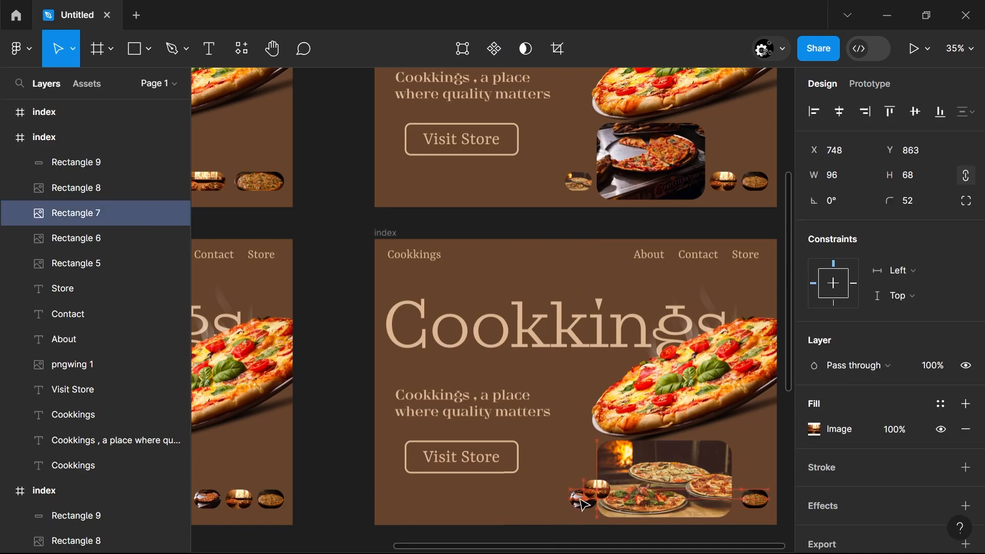
{"action": "left_click", "coordinate": [514, 512]}
{"action": "left_click_drag", "start_coordinate": [509, 504], "coordinate": [571, 507]}
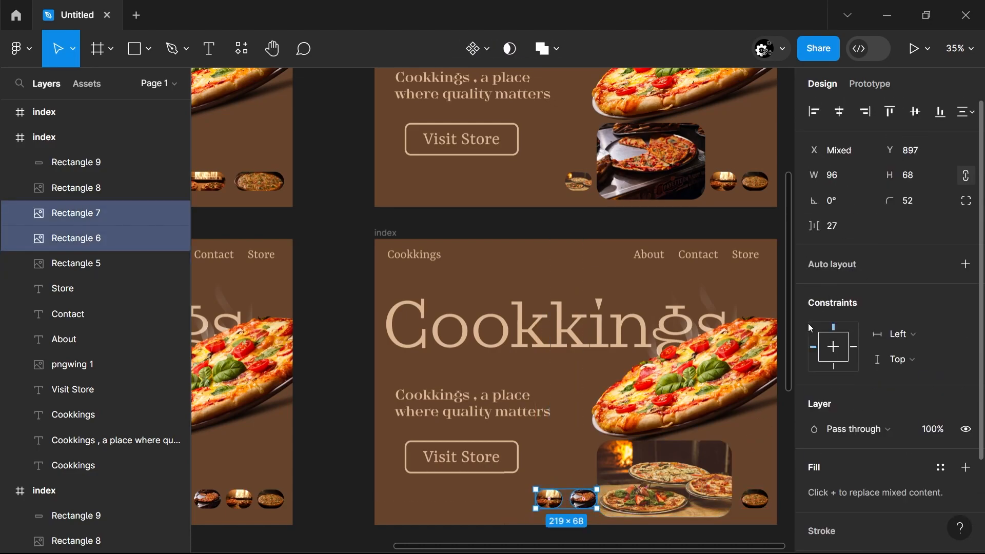
Move the large image to X 813, Y 722 and bring the third pill closer to the second at X 587, Y 897
{"action": "left_click", "coordinate": [743, 486]}
{"action": "left_click_drag", "start_coordinate": [701, 497], "coordinate": [707, 497]}
{"action": "left_click_drag", "start_coordinate": [556, 502], "coordinate": [563, 502]}
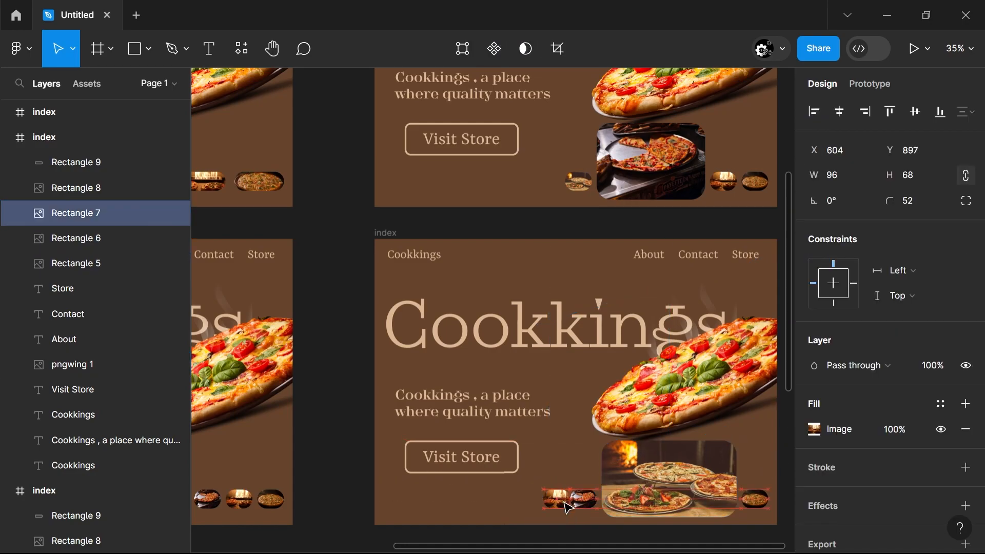
{"action": "key", "text": "Escape"}
Replace the large image's fill with pexels-kue-lee-1093015.jpg from Downloads
{"action": "left_click", "coordinate": [77, 263]}
{"action": "left_click", "coordinate": [817, 430]}
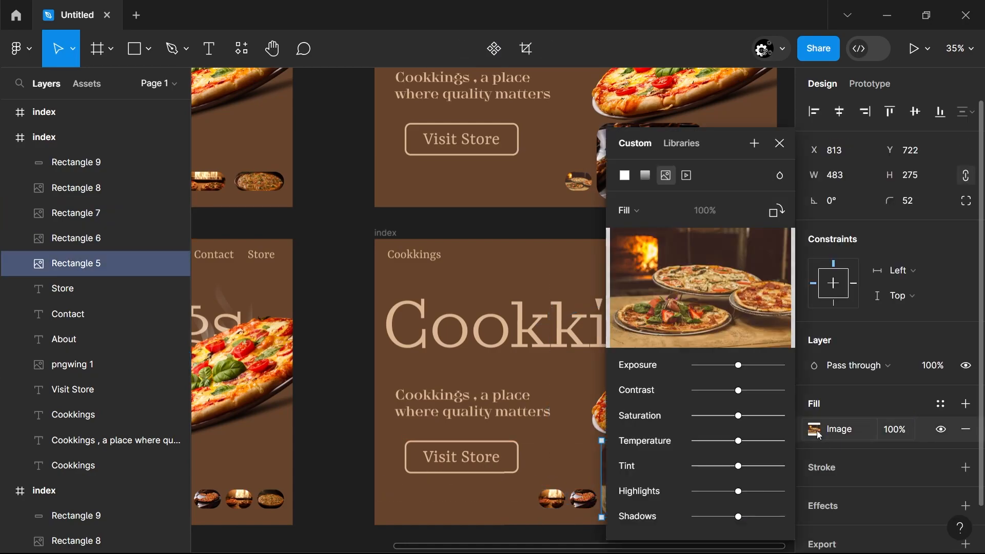
{"action": "left_click", "coordinate": [701, 288]}
{"action": "left_click", "coordinate": [214, 160]}
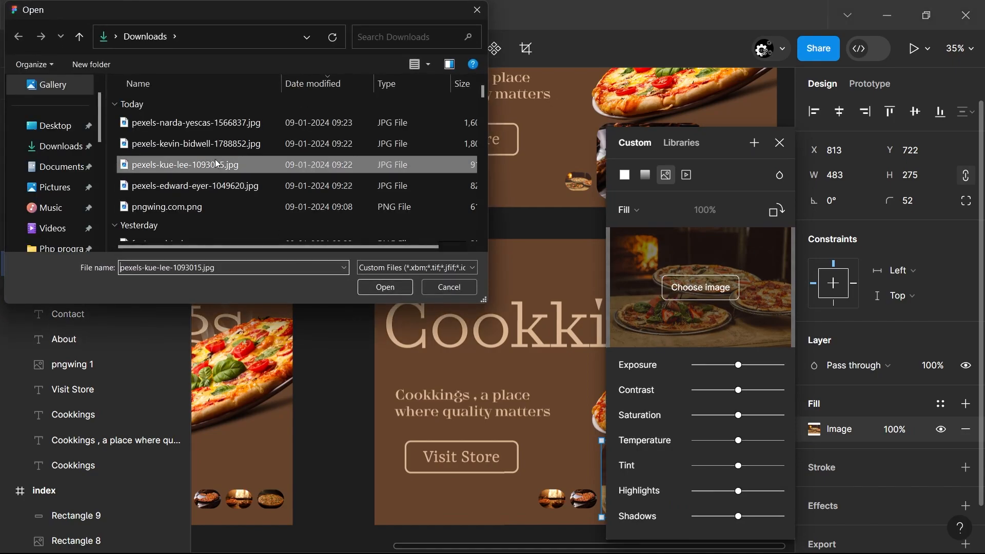
{"action": "left_click", "coordinate": [393, 286]}
{"action": "left_click", "coordinate": [359, 438]}
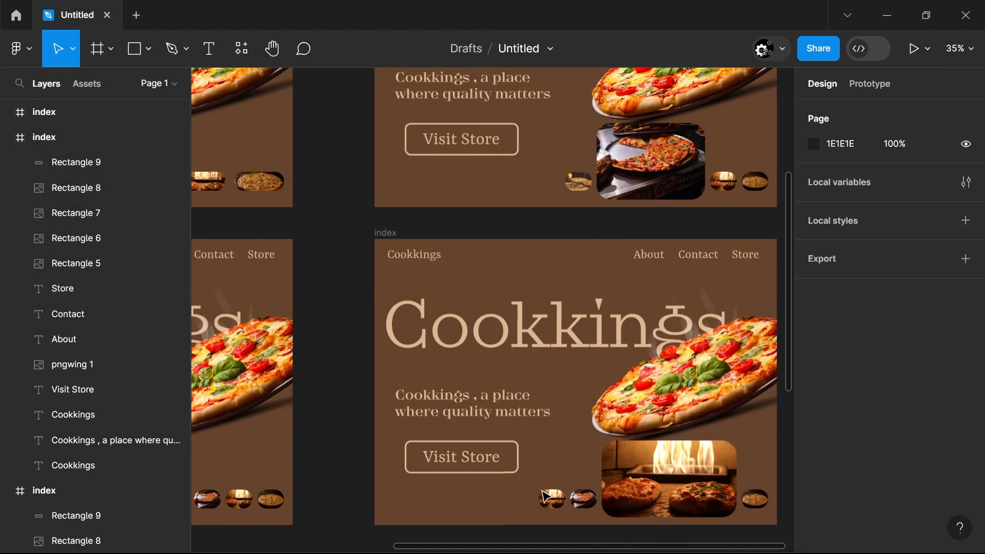
Replace the leftmost small pill's image fill with pexels-edward-eyer-1049620.jpg from Downloads
{"action": "left_click", "coordinate": [564, 501]}
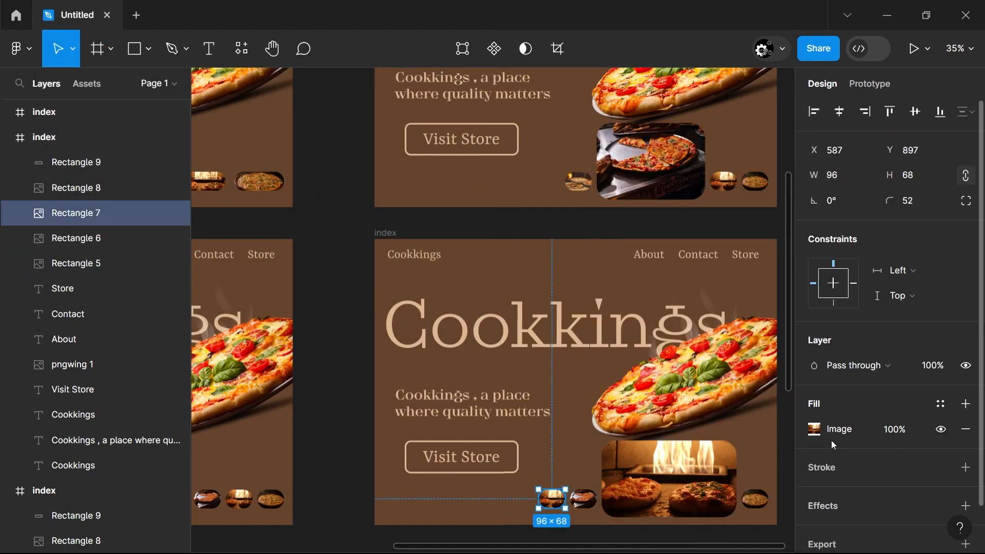
{"action": "left_click", "coordinate": [817, 431]}
{"action": "left_click", "coordinate": [700, 287]}
{"action": "left_click", "coordinate": [213, 186]}
{"action": "left_click", "coordinate": [385, 287]}
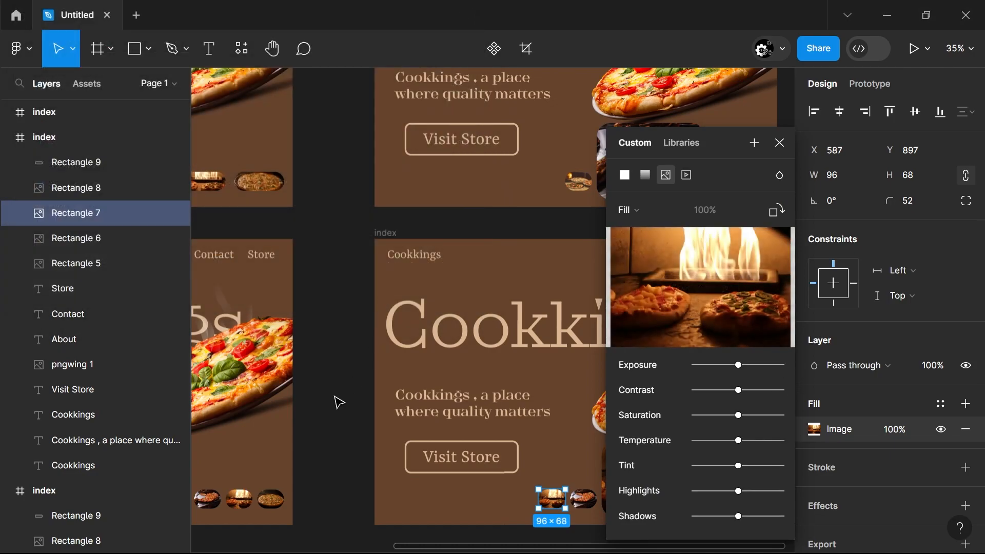
{"action": "left_click", "coordinate": [363, 409]}
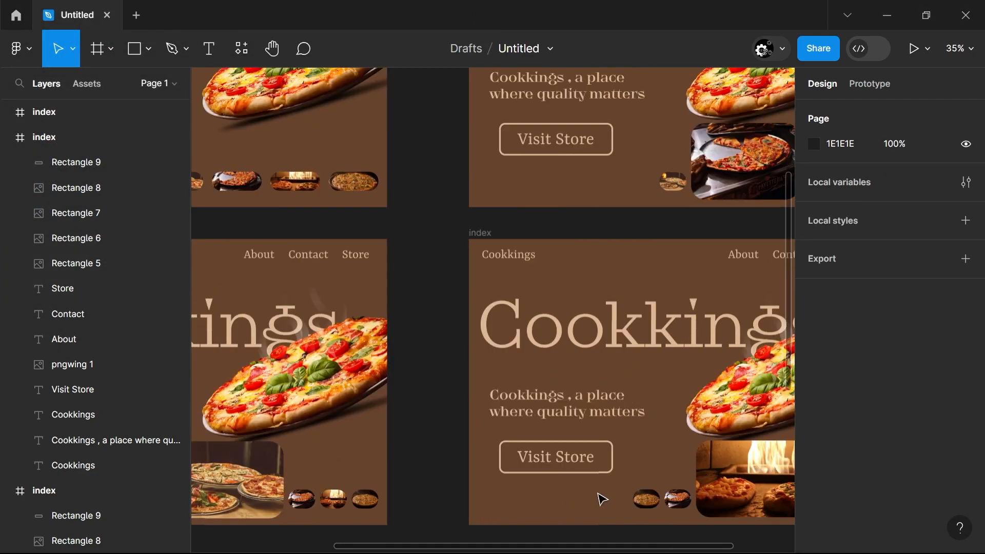
Replace the leftmost small pill's image fill with pexels-narda-yescas-1566837.jpg in the frame with the oven-fire image
{"action": "left_click", "coordinate": [646, 497]}
{"action": "left_click", "coordinate": [814, 429]}
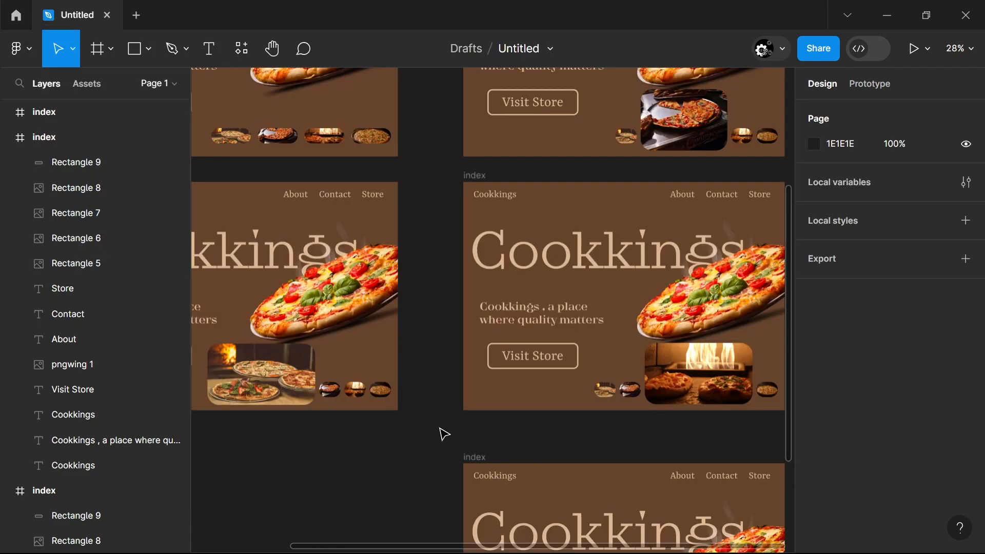
In the lowest frame, move the three small pills in front of the large image and place the large image at X 916, Y 722
{"action": "scroll", "coordinate": [444, 434], "scroll_direction": "down", "scroll_amount": 4}
{"action": "scroll", "coordinate": [575, 459], "scroll_direction": "up", "scroll_amount": 2}
{"action": "scroll", "coordinate": [497, 469], "scroll_direction": "right", "scroll_amount": 4}
{"action": "left_click_drag", "start_coordinate": [625, 404], "coordinate": [244, 361]}
{"action": "left_click_drag", "start_coordinate": [395, 369], "coordinate": [512, 387]}
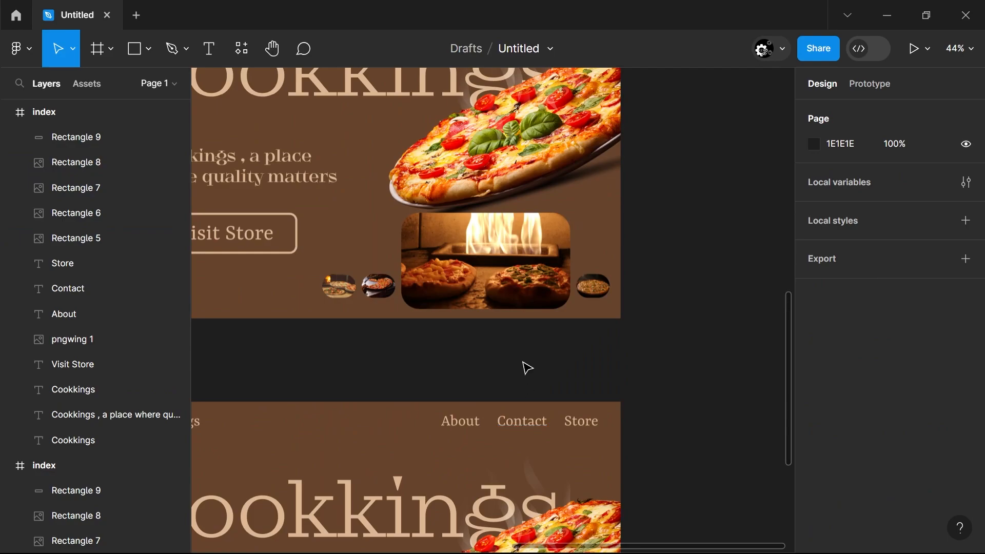
{"action": "scroll", "coordinate": [572, 329], "scroll_direction": "down", "scroll_amount": 5}
{"action": "left_click_drag", "start_coordinate": [311, 506], "coordinate": [580, 458]}
{"action": "key", "text": "Escape"}
{"action": "left_click_drag", "start_coordinate": [674, 461], "coordinate": [670, 461]}
{"action": "left_click", "coordinate": [652, 500]}
{"action": "scroll", "coordinate": [652, 500], "scroll_direction": "down", "scroll_amount": 1}
{"action": "scroll", "coordinate": [652, 500], "scroll_direction": "left", "scroll_amount": 1}
{"action": "scroll", "coordinate": [652, 500], "scroll_direction": "right", "scroll_amount": 2}
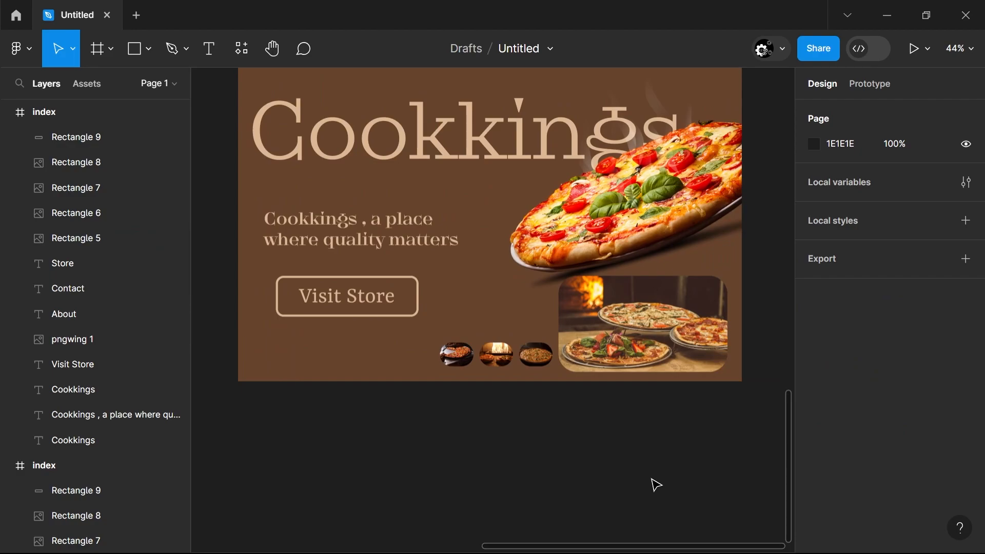
Replace the lowest frame's large image fill with pexels-edward-eyer-1049620.jpg from Downloads
{"action": "left_click", "coordinate": [612, 369]}
{"action": "left_click", "coordinate": [814, 429]}
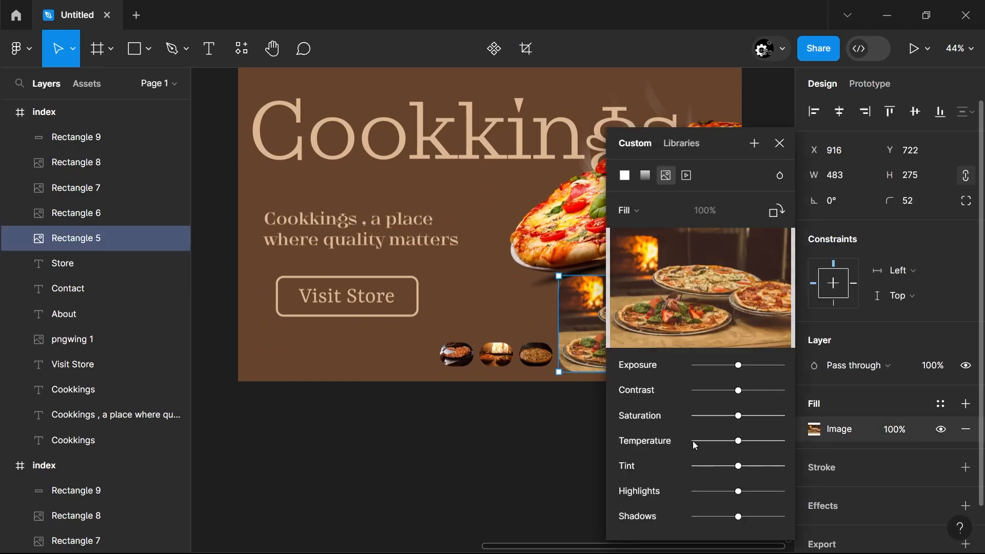
{"action": "scroll", "coordinate": [548, 470], "scroll_direction": "up", "scroll_amount": 4}
{"action": "scroll", "coordinate": [548, 470], "scroll_direction": "down", "scroll_amount": 3}
{"action": "left_click", "coordinate": [700, 287]}
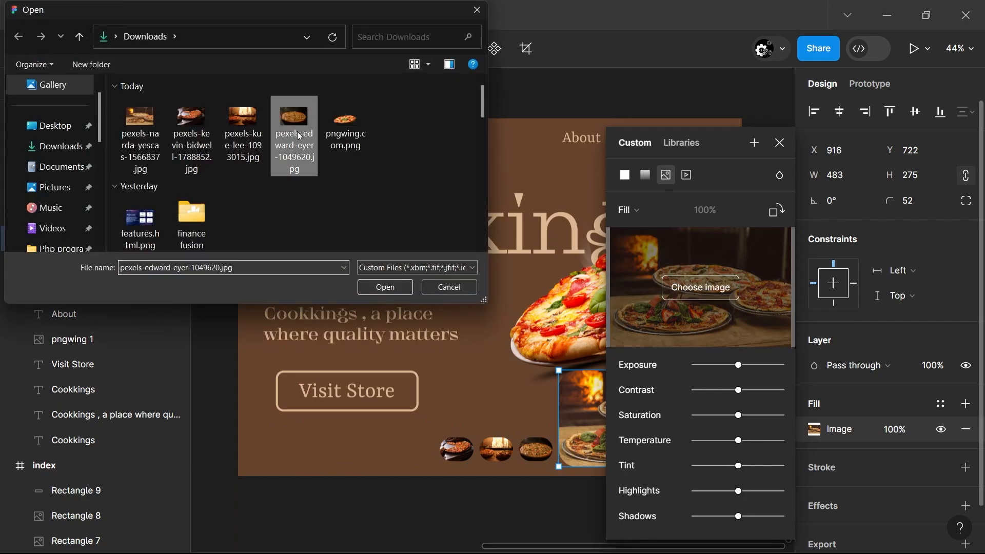
{"action": "left_click", "coordinate": [393, 287]}
{"action": "left_click", "coordinate": [458, 509]}
Swap the first and third small pills in the lowest frame, putting the former third pill at X 577
{"action": "scroll", "coordinate": [460, 510], "scroll_direction": "up", "scroll_amount": 5}
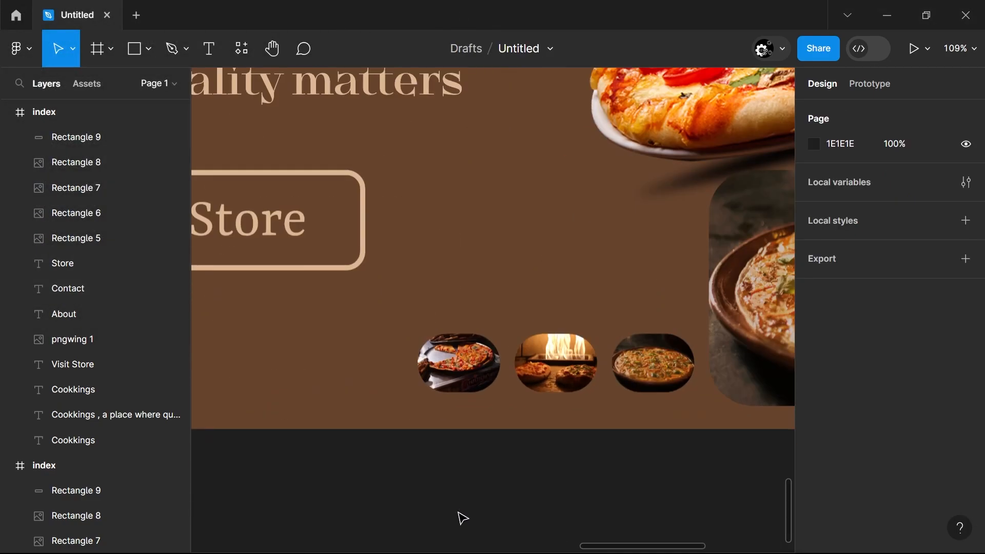
{"action": "scroll", "coordinate": [458, 511], "scroll_direction": "right", "scroll_amount": 2}
{"action": "left_click_drag", "start_coordinate": [554, 370], "coordinate": [554, 272]}
{"action": "left_click_drag", "start_coordinate": [355, 369], "coordinate": [551, 374]}
{"action": "left_click", "coordinate": [556, 274]}
{"action": "left_click_drag", "start_coordinate": [560, 280], "coordinate": [365, 383]}
{"action": "left_click_drag", "start_coordinate": [559, 371], "coordinate": [559, 367]}
{"action": "left_click", "coordinate": [399, 368]}
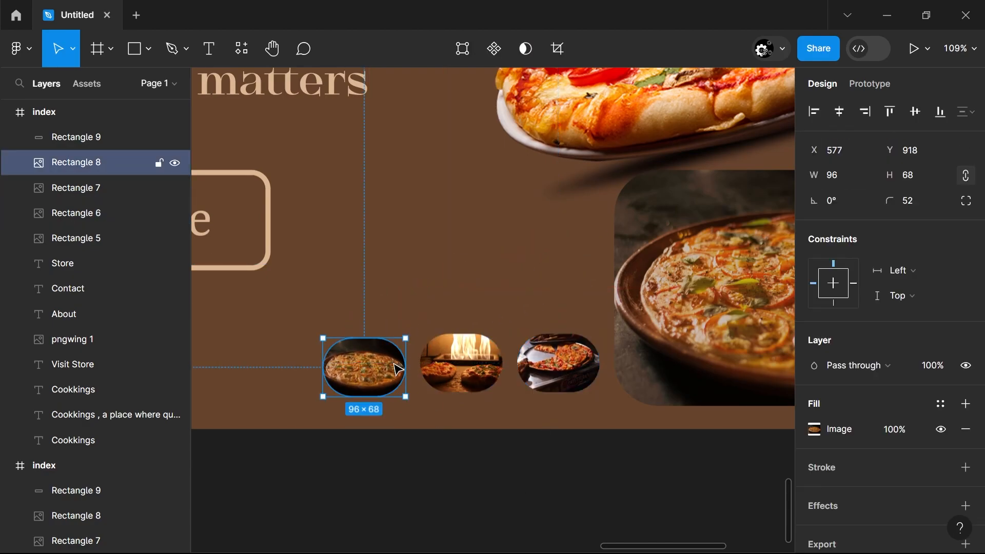
{"action": "left_click", "coordinate": [403, 451]}
Prototype a While hovering interaction from the main frame's first pill to the frame directly below it
{"action": "scroll", "coordinate": [398, 462], "scroll_direction": "down", "scroll_amount": 8}
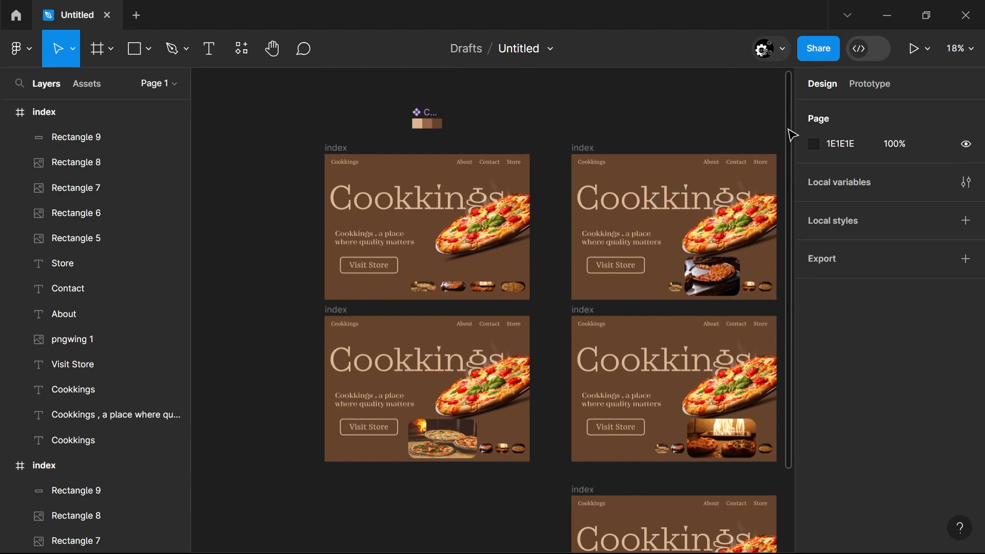
{"action": "left_click", "coordinate": [869, 84]}
{"action": "left_click_drag", "start_coordinate": [424, 292], "coordinate": [427, 325]}
{"action": "left_click", "coordinate": [402, 391]}
{"action": "left_click", "coordinate": [362, 356]}
{"action": "left_click", "coordinate": [379, 373]}
Set the first pill's hover transition to Slide out and turn off Animate matching layers
{"action": "left_click", "coordinate": [378, 439]}
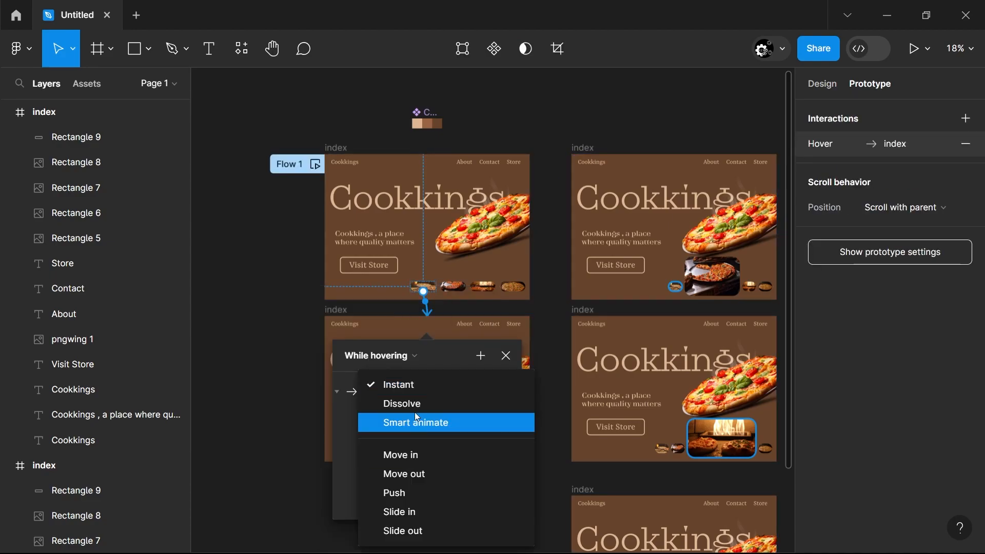
{"action": "left_click", "coordinate": [400, 455]}
{"action": "scroll", "coordinate": [413, 449], "scroll_direction": "down", "scroll_amount": 2}
{"action": "left_click", "coordinate": [397, 359]}
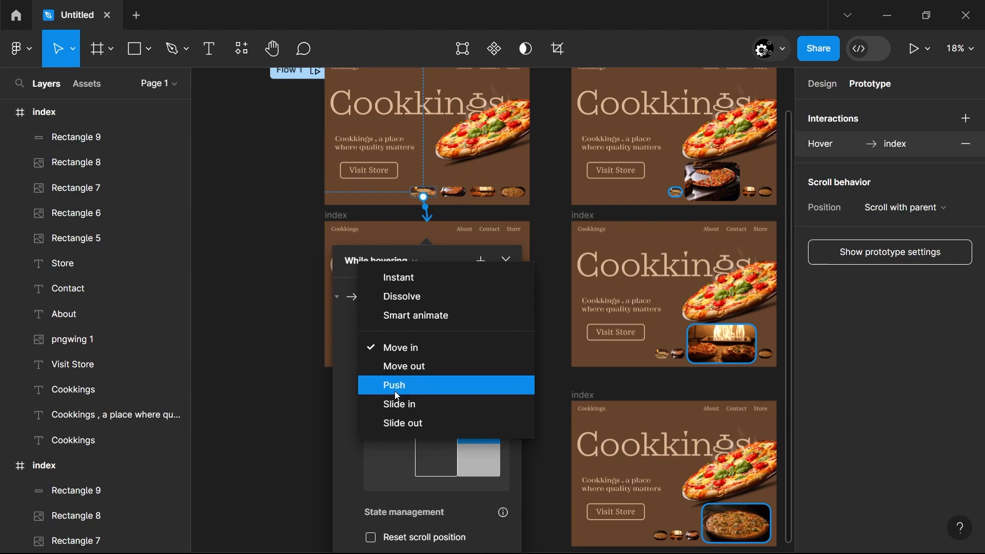
{"action": "left_click", "coordinate": [396, 386]}
{"action": "left_click", "coordinate": [395, 353]}
{"action": "left_click", "coordinate": [394, 368]}
{"action": "left_click", "coordinate": [396, 358]}
{"action": "left_click", "coordinate": [398, 367]}
{"action": "left_click", "coordinate": [400, 378]}
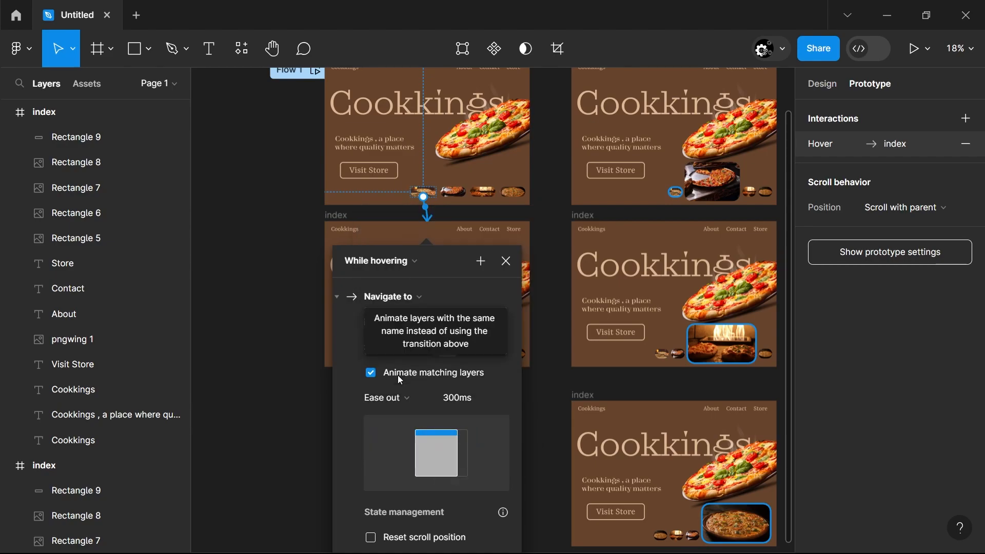
{"action": "left_click", "coordinate": [369, 380]}
{"action": "left_click", "coordinate": [291, 388]}
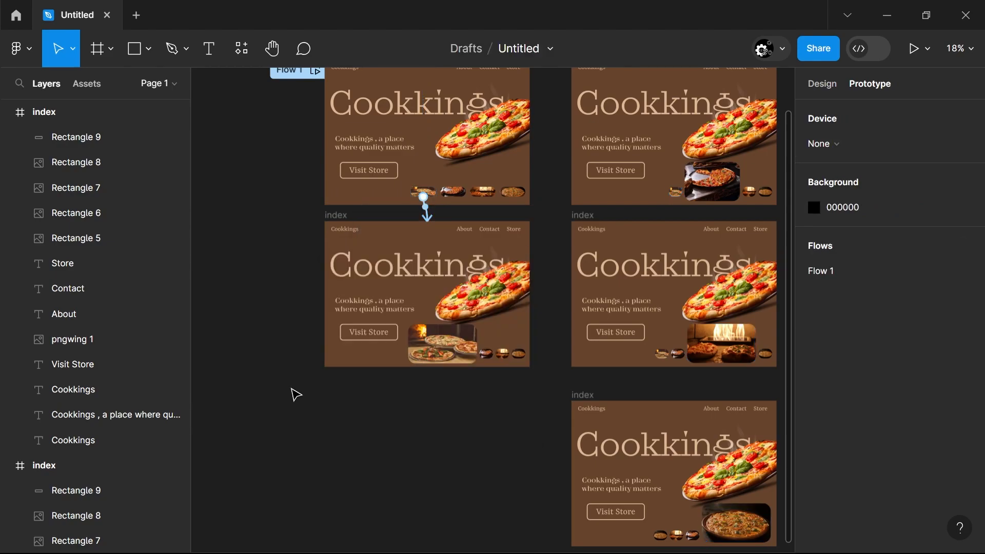
Connect the main frame's second pill to the frame beside it with a While hovering interaction
{"action": "left_click", "coordinate": [454, 200]}
{"action": "left_click_drag", "start_coordinate": [466, 192], "coordinate": [571, 196]}
{"action": "left_click", "coordinate": [505, 172]}
{"action": "left_click", "coordinate": [522, 209]}
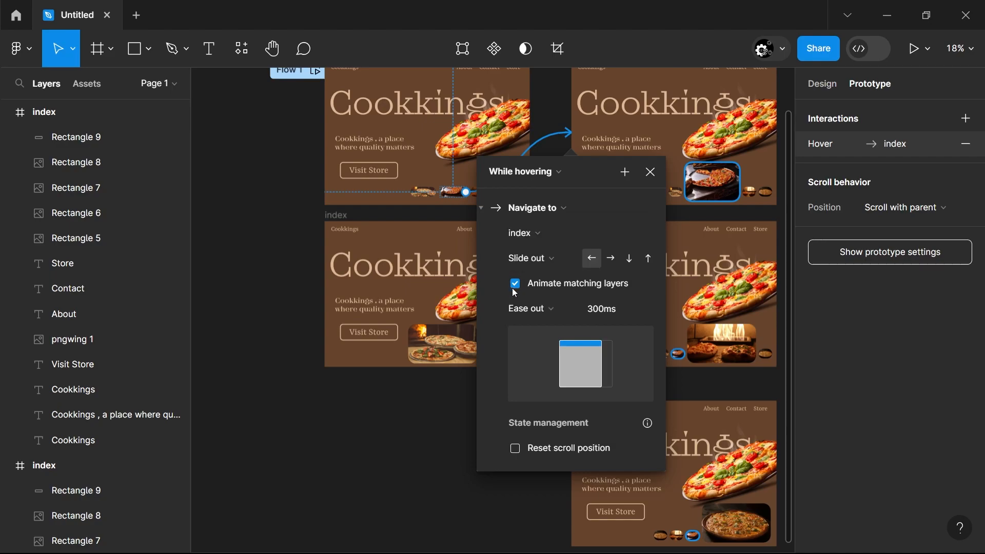
{"action": "left_click", "coordinate": [432, 413]}
Connect the main frame's third pill to the frame with the large oven-fire image using a While hovering interaction
{"action": "left_click_drag", "start_coordinate": [484, 200], "coordinate": [532, 231]}
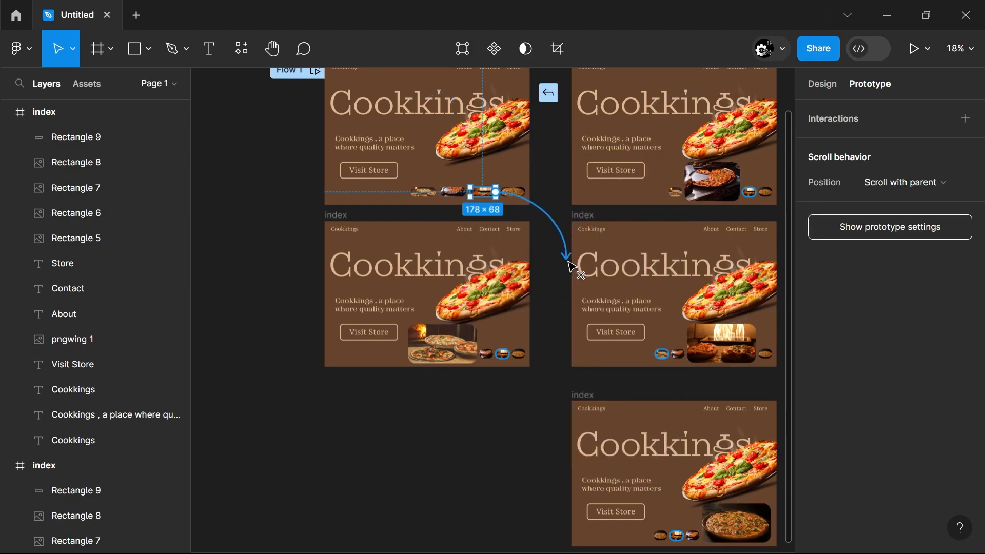
{"action": "left_click_drag", "start_coordinate": [569, 263], "coordinate": [581, 265]}
{"action": "left_click", "coordinate": [609, 260]}
{"action": "left_click", "coordinate": [638, 301]}
{"action": "left_click", "coordinate": [521, 213]}
Connect the main frame's fourth pill to the lowest frame with a While hovering interaction
{"action": "left_click_drag", "start_coordinate": [525, 192], "coordinate": [588, 423]}
{"action": "left_click", "coordinate": [600, 444]}
{"action": "left_click", "coordinate": [620, 371]}
{"action": "left_click", "coordinate": [515, 442]}
{"action": "scroll", "coordinate": [516, 443], "scroll_direction": "down", "scroll_amount": 2}
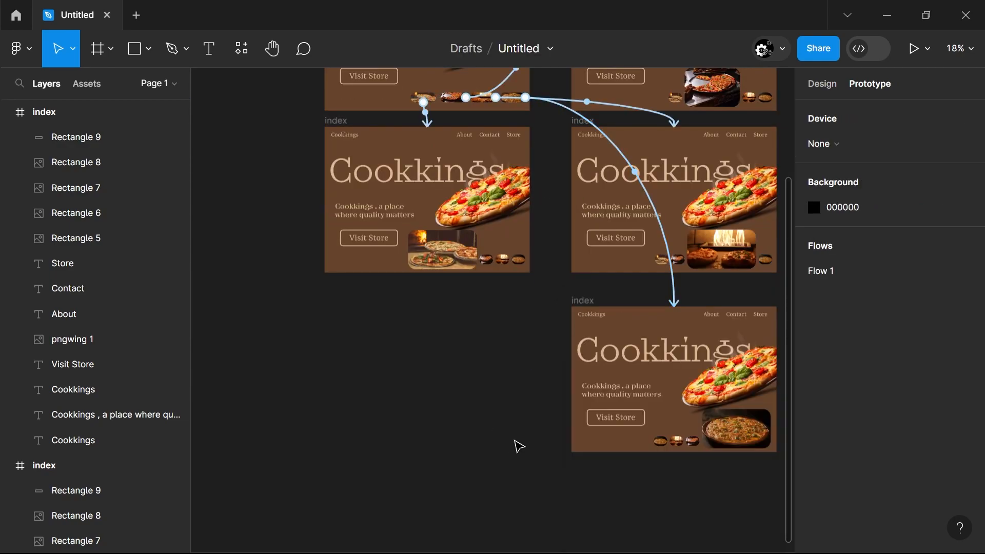
Present the prototype from the main frame and test the pills' hover transitions
{"action": "scroll", "coordinate": [519, 446], "scroll_direction": "up", "scroll_amount": 3}
{"action": "left_click", "coordinate": [342, 148]}
{"action": "left_click", "coordinate": [914, 48]}
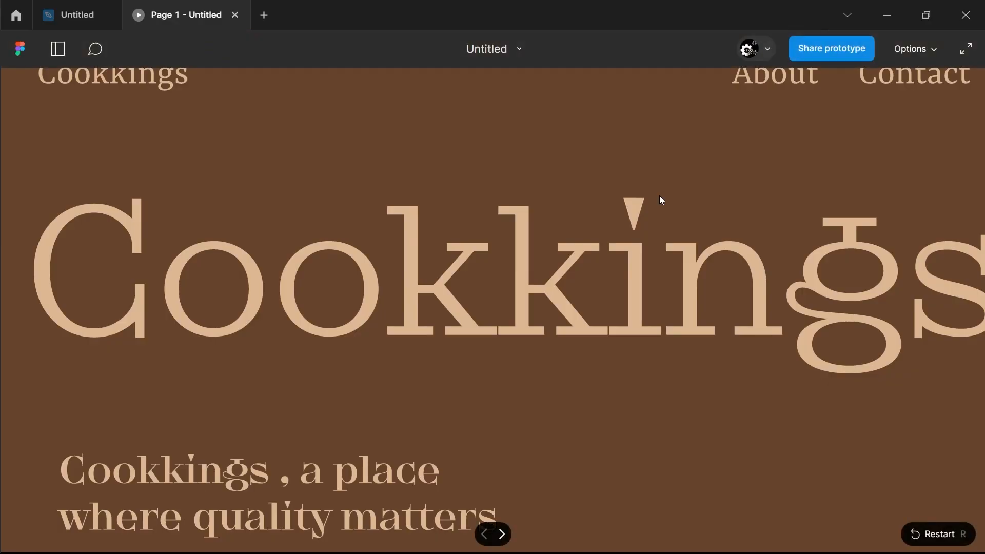
{"action": "left_click", "coordinate": [915, 46]}
{"action": "left_click", "coordinate": [906, 103]}
{"action": "mouse_move", "coordinate": [486, 457]}
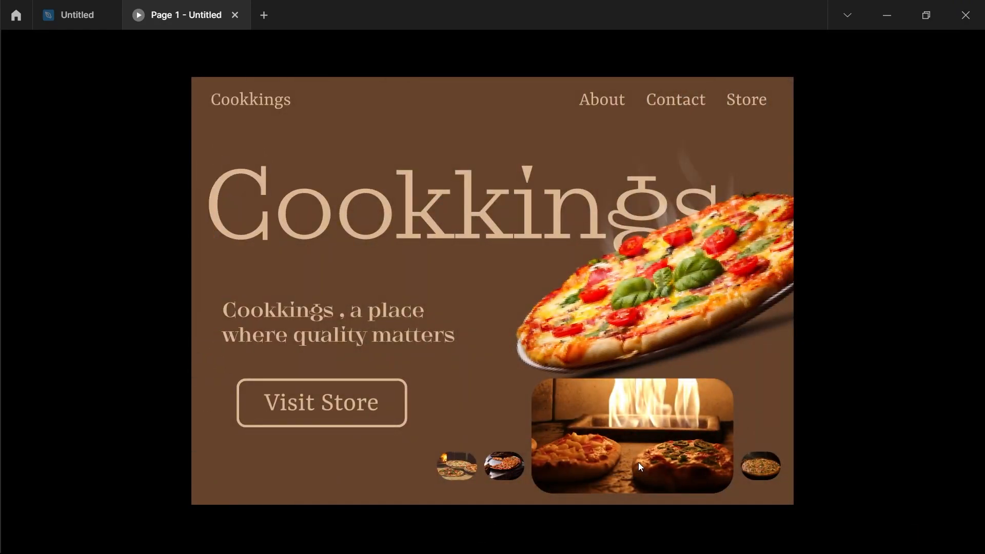
Return to the design file and turn on Animate matching layers for the first pill's hover interaction
{"action": "left_click", "coordinate": [77, 16]}
{"action": "scroll", "coordinate": [456, 367], "scroll_direction": "up", "scroll_amount": 5}
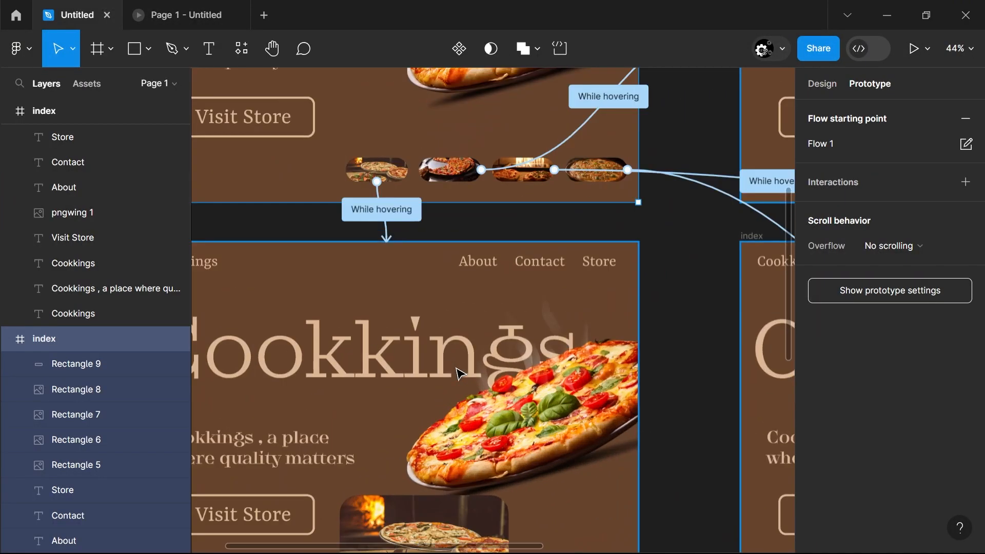
{"action": "left_click", "coordinate": [364, 172]}
{"action": "left_click", "coordinate": [295, 297]}
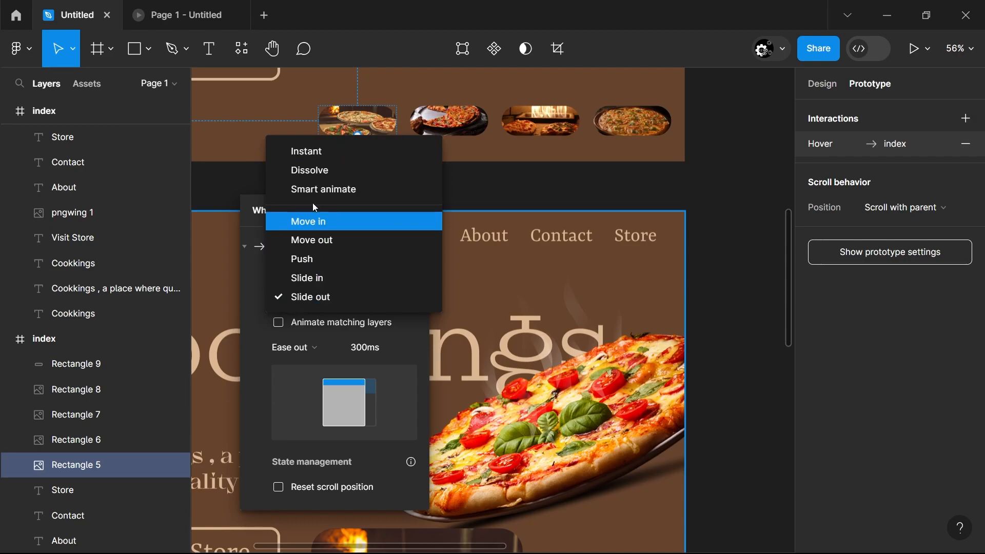
{"action": "left_click", "coordinate": [279, 322]}
{"action": "key", "text": "ctrl+Tab"}
{"action": "key", "text": "ctrl+shift+Tab"}
Turn on Animate matching layers for the second and third pills' hover interactions
{"action": "left_click", "coordinate": [710, 286]}
{"action": "scroll", "coordinate": [420, 133], "scroll_direction": "up", "scroll_amount": 3}
{"action": "left_click", "coordinate": [553, 219]}
{"action": "left_click", "coordinate": [524, 368]}
{"action": "left_click", "coordinate": [680, 331]}
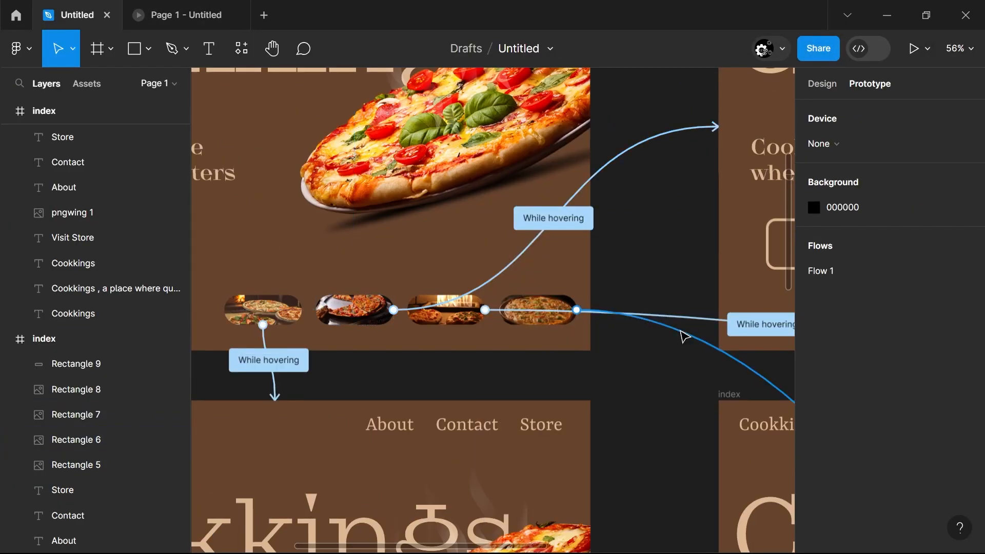
{"action": "left_click", "coordinate": [746, 329]}
{"action": "left_click", "coordinate": [685, 478]}
{"action": "left_click", "coordinate": [622, 430]}
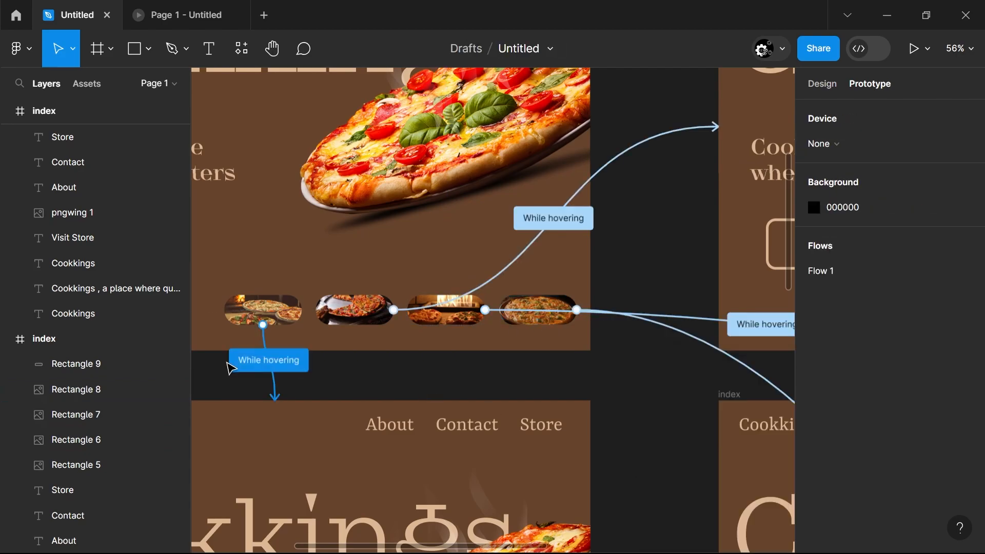
Review the first and fourth pills' hover interactions and test the transitions in the prototype preview
{"action": "left_click", "coordinate": [242, 364]}
{"action": "scroll", "coordinate": [302, 422], "scroll_direction": "left", "scroll_amount": 2}
{"action": "scroll", "coordinate": [570, 420], "scroll_direction": "down", "scroll_amount": 5}
{"action": "scroll", "coordinate": [570, 420], "scroll_direction": "right", "scroll_amount": 3}
{"action": "scroll", "coordinate": [569, 420], "scroll_direction": "down", "scroll_amount": 4}
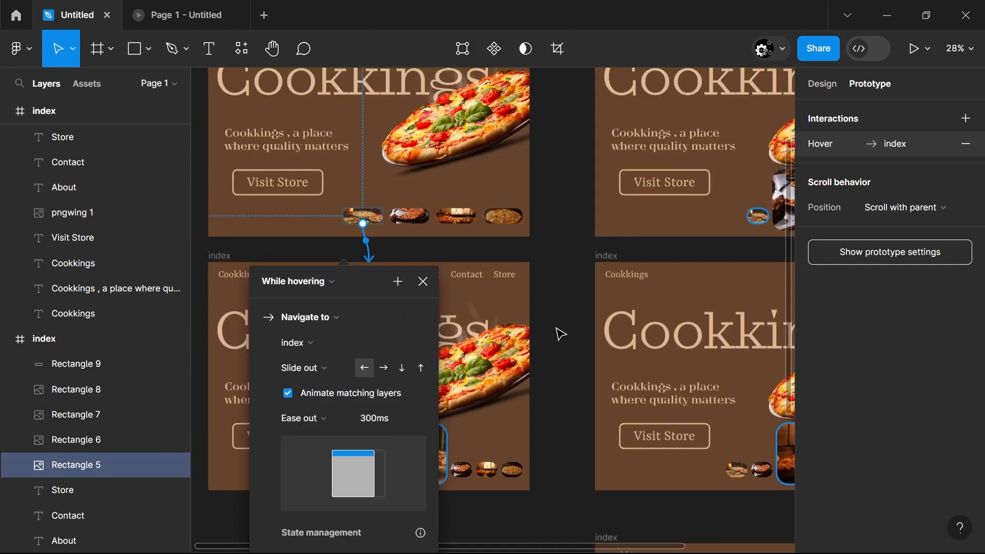
{"action": "left_click", "coordinate": [561, 334]}
{"action": "left_click", "coordinate": [693, 341]}
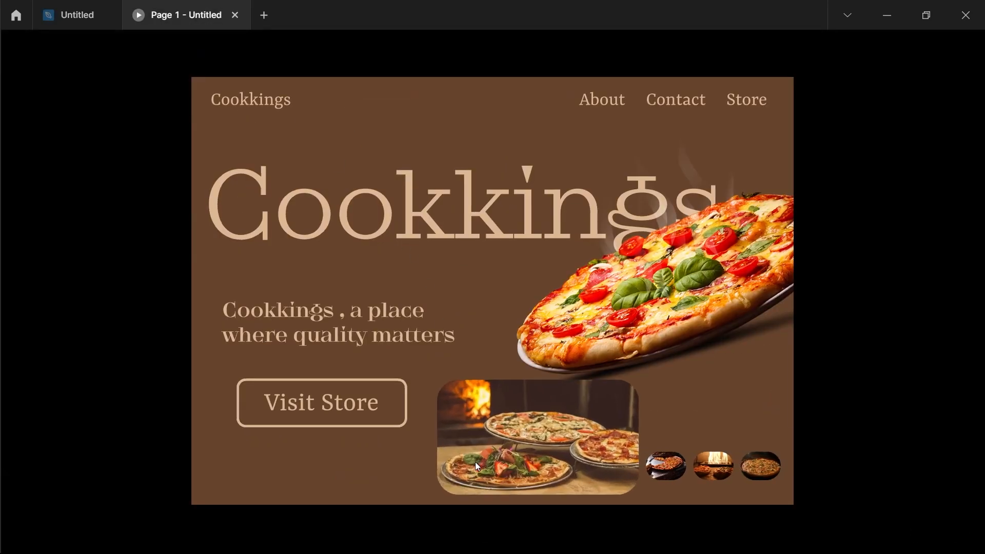
{"action": "mouse_move", "coordinate": [590, 464]}
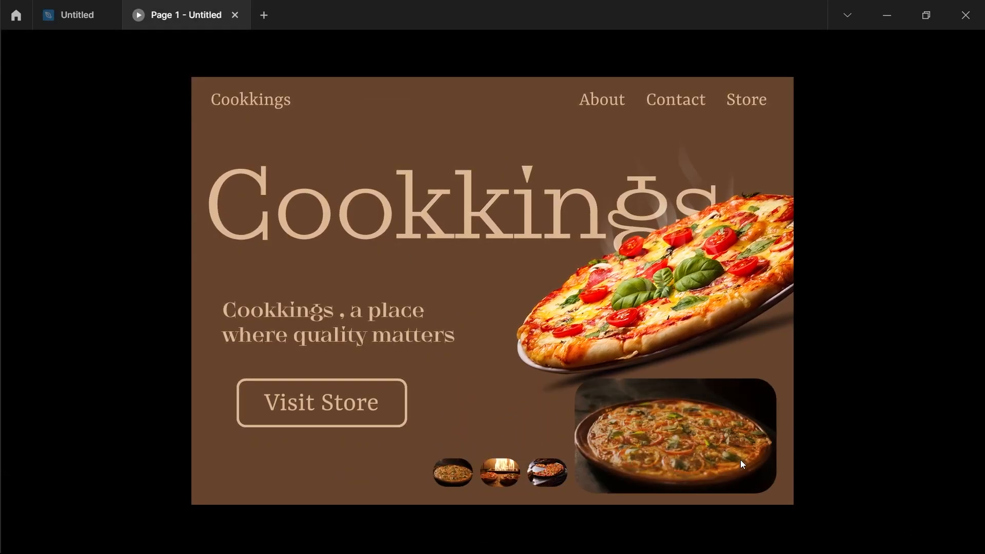
{"action": "mouse_move", "coordinate": [676, 464]}
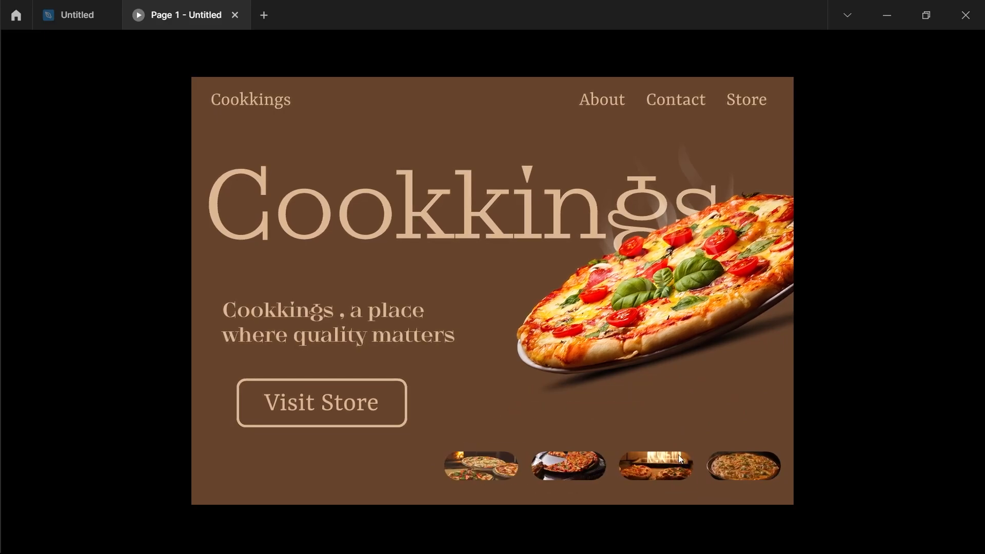
Back in the design file, replace the lowest frame's leftmost small pill fill with pexels-narda-yescas-1566837.jpg from Downloads
{"action": "left_click", "coordinate": [77, 15]}
{"action": "scroll", "coordinate": [544, 429], "scroll_direction": "right", "scroll_amount": 3}
{"action": "scroll", "coordinate": [548, 432], "scroll_direction": "down", "scroll_amount": 5}
{"action": "scroll", "coordinate": [548, 433], "scroll_direction": "right", "scroll_amount": 2}
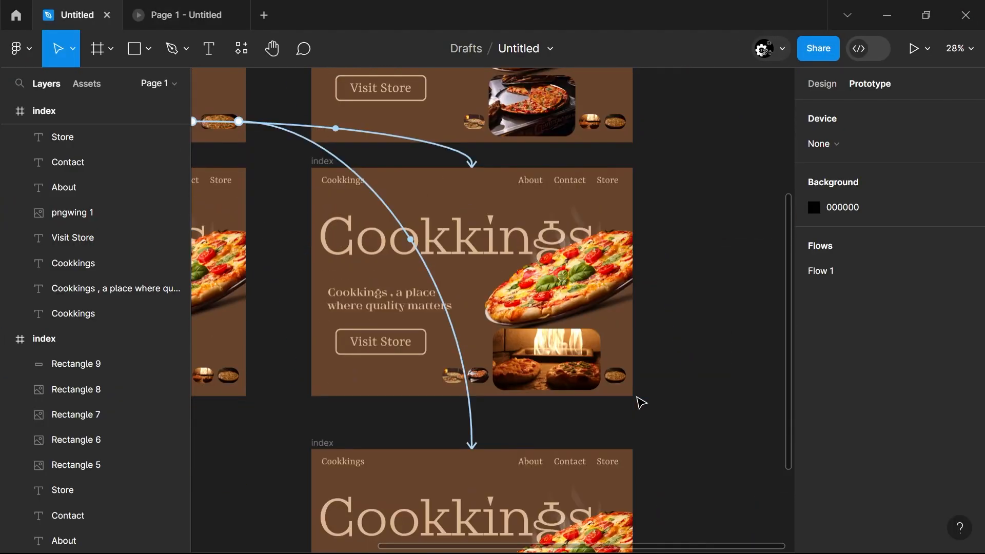
{"action": "left_click", "coordinate": [450, 471]}
{"action": "left_click", "coordinate": [822, 84]}
{"action": "left_click", "coordinate": [816, 436]}
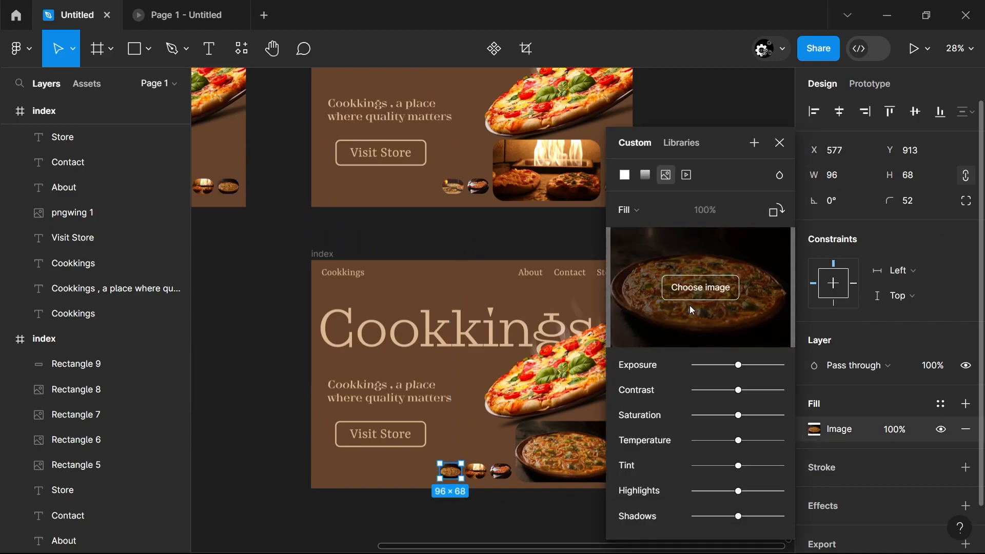
{"action": "left_click", "coordinate": [692, 290]}
{"action": "left_click", "coordinate": [141, 153]}
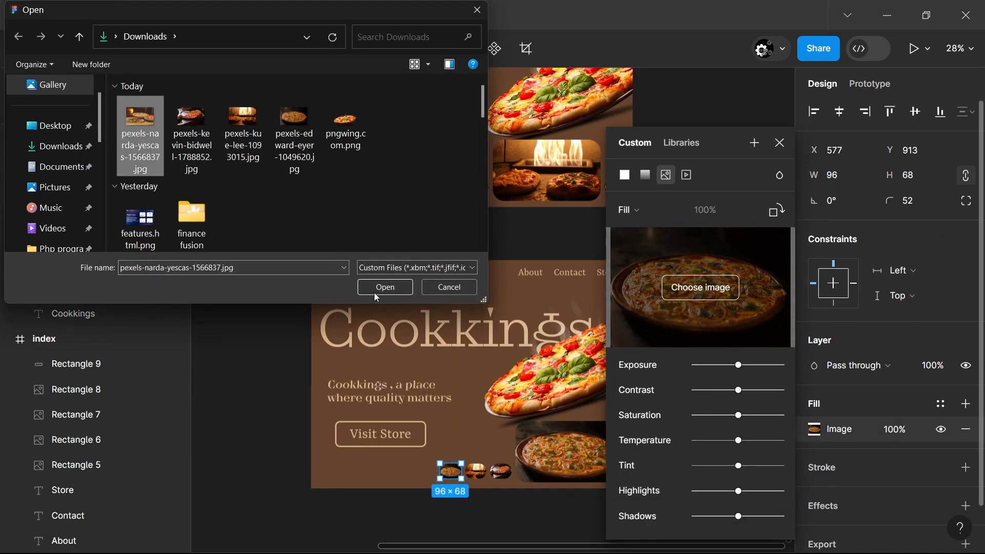
{"action": "left_click", "coordinate": [385, 287]}
{"action": "left_click", "coordinate": [273, 380]}
Look over the edited frames and retest the pill hover effects in the prototype preview
{"action": "scroll", "coordinate": [268, 374], "scroll_direction": "left", "scroll_amount": 2}
{"action": "scroll", "coordinate": [269, 375], "scroll_direction": "up", "scroll_amount": 2}
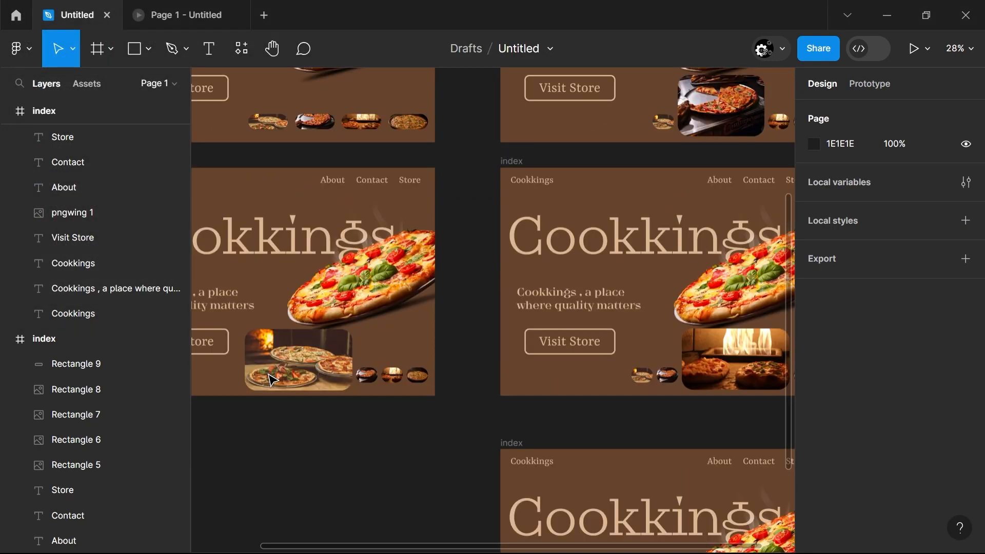
{"action": "scroll", "coordinate": [269, 376], "scroll_direction": "down", "scroll_amount": 1}
{"action": "scroll", "coordinate": [270, 375], "scroll_direction": "right", "scroll_amount": 2}
{"action": "scroll", "coordinate": [269, 376], "scroll_direction": "left", "scroll_amount": 1}
{"action": "left_click", "coordinate": [205, 15]}
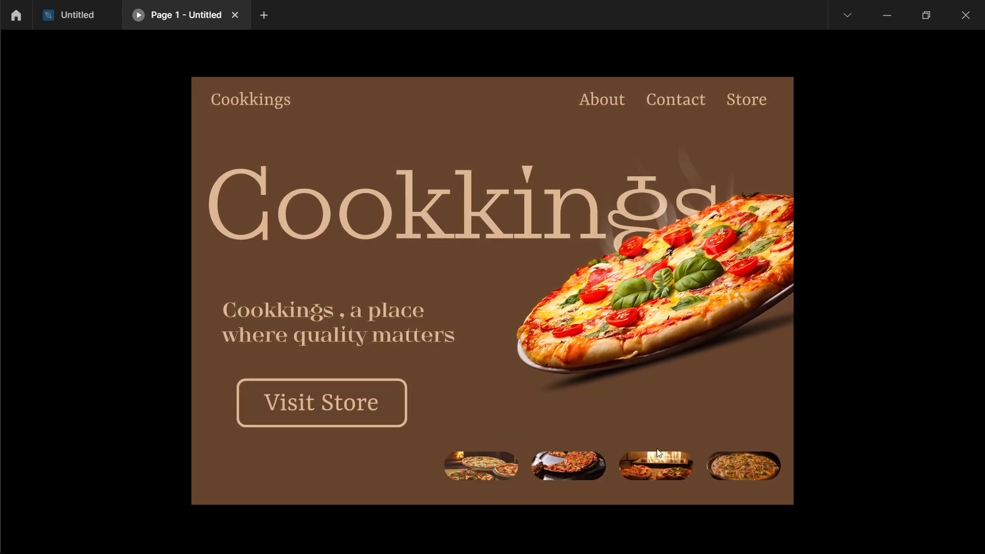
Return to the design file and compare the layer names of matching pill images across the frames
{"action": "left_click", "coordinate": [77, 15]}
{"action": "scroll", "coordinate": [747, 333], "scroll_direction": "down", "scroll_amount": 2}
{"action": "scroll", "coordinate": [632, 334], "scroll_direction": "left", "scroll_amount": 1}
{"action": "scroll", "coordinate": [396, 335], "scroll_direction": "up", "scroll_amount": 3}
{"action": "scroll", "coordinate": [461, 359], "scroll_direction": "right", "scroll_amount": 3}
{"action": "left_click", "coordinate": [510, 313]}
{"action": "left_click", "coordinate": [469, 313]}
{"action": "left_click", "coordinate": [212, 315]}
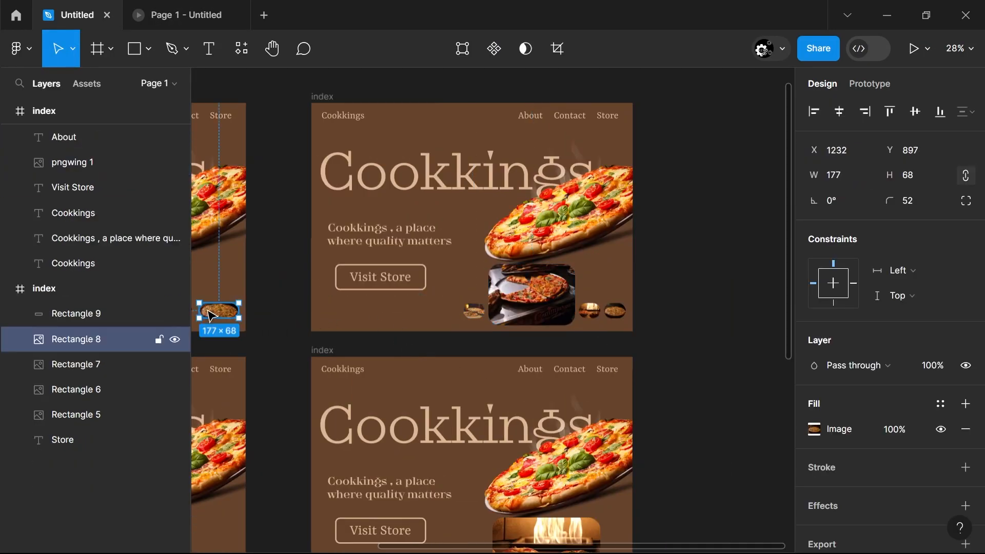
{"action": "scroll", "coordinate": [594, 356], "scroll_direction": "down", "scroll_amount": 4}
{"action": "left_click", "coordinate": [557, 370]}
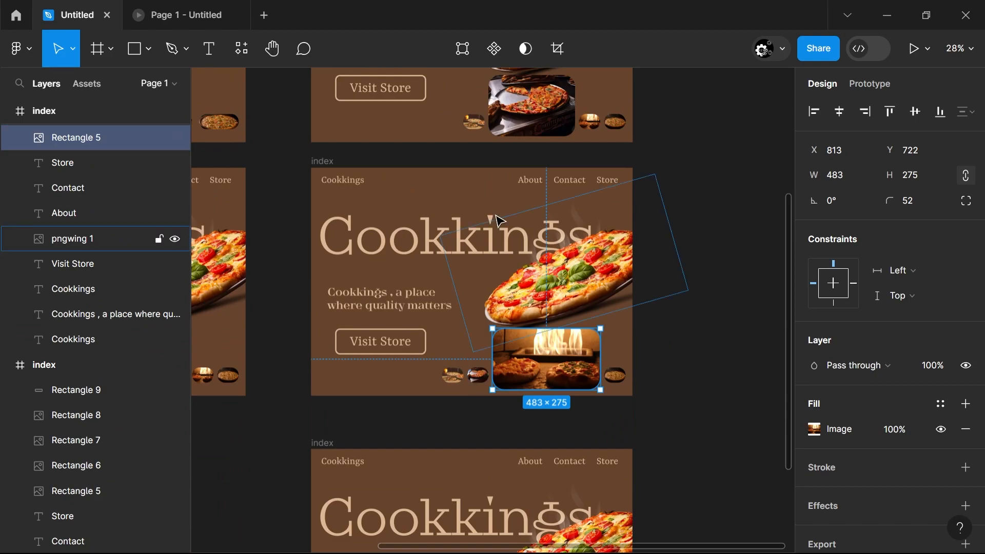
{"action": "left_click", "coordinate": [515, 114]}
{"action": "left_click", "coordinate": [587, 122]}
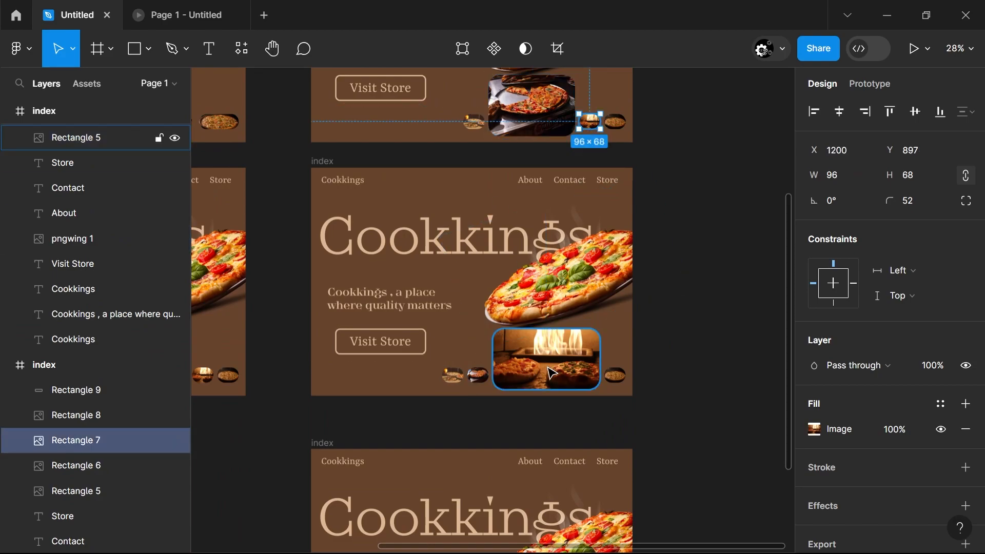
In the oven-fire frame, rename the large image layer Rectangle 7 and the leftmost small pill layer Rectangle 5
{"action": "left_click", "coordinate": [548, 368]}
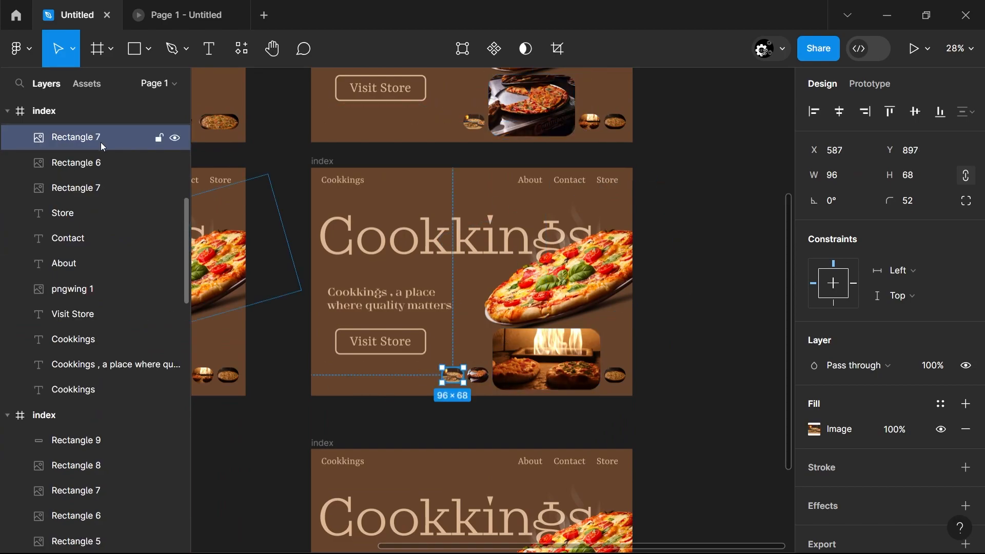
{"action": "double_click", "coordinate": [100, 140]}
{"action": "left_click", "coordinate": [100, 140]}
{"action": "key", "text": "BackSpace"}
{"action": "type", "text": "5"}
{"action": "key", "text": "Return"}
{"action": "scroll", "coordinate": [266, 455], "scroll_direction": "down", "scroll_amount": 3}
{"action": "left_click", "coordinate": [545, 448]}
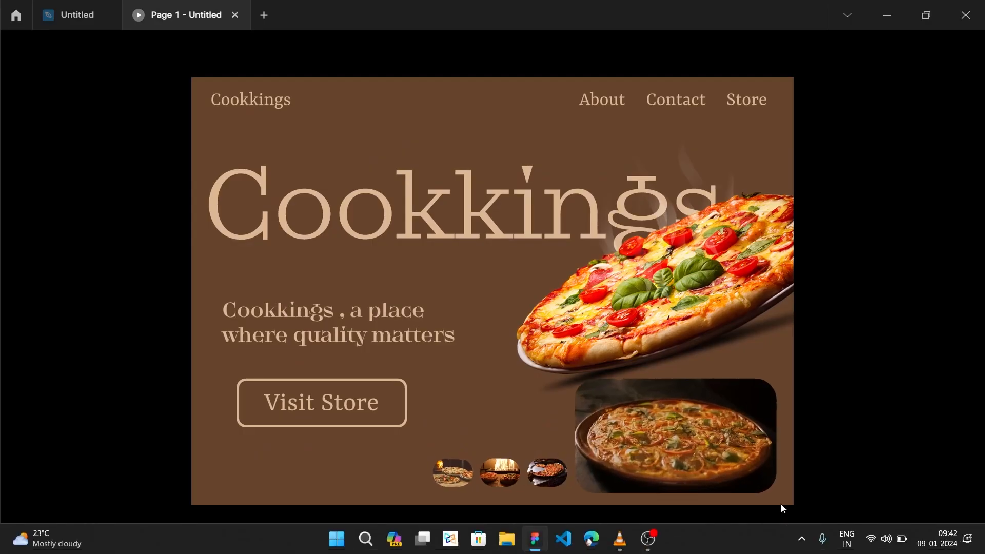